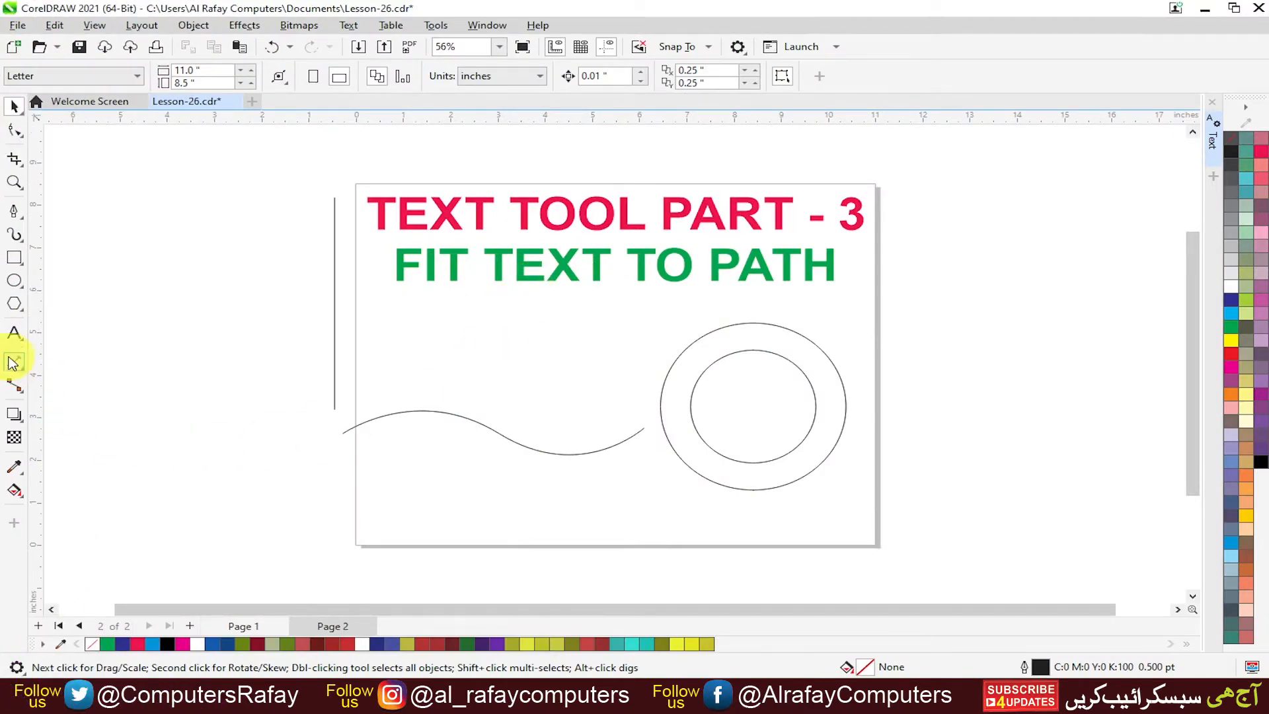
Add the artistic text "Al Rafay Computers" below the page headings and enlarge it to about 28 pt.
left_click(16, 337)
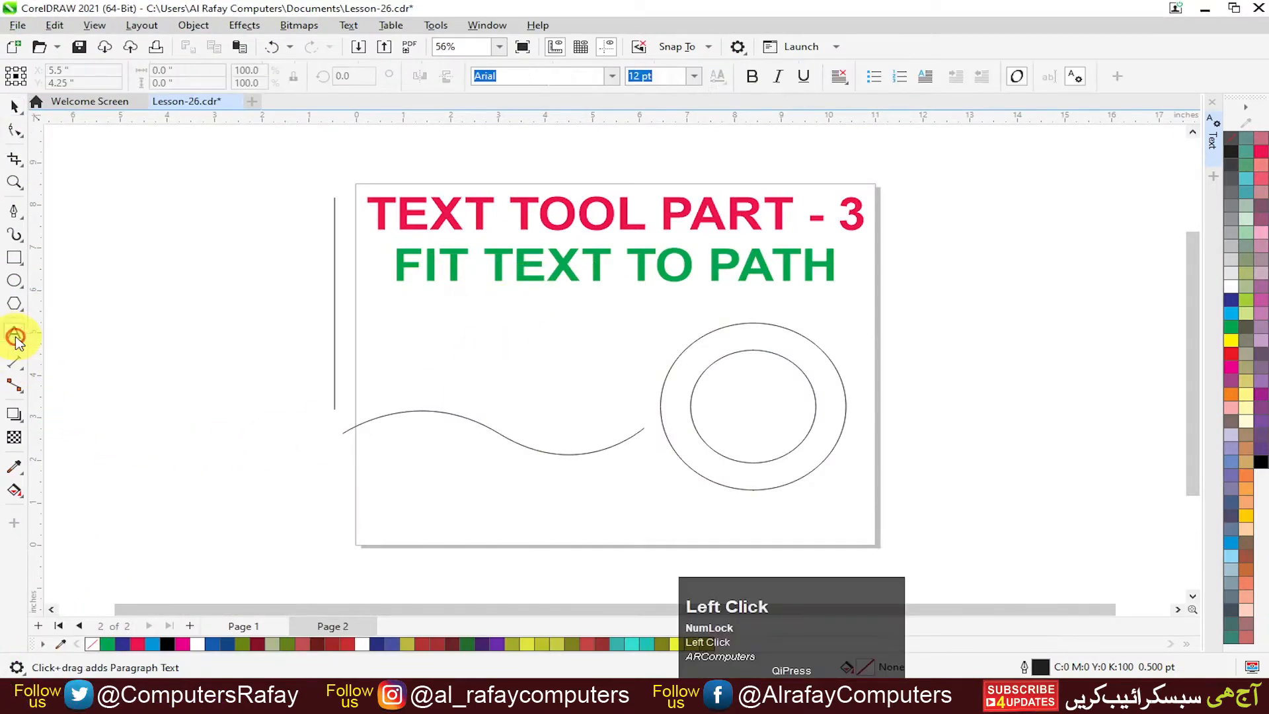
left_click(395, 341)
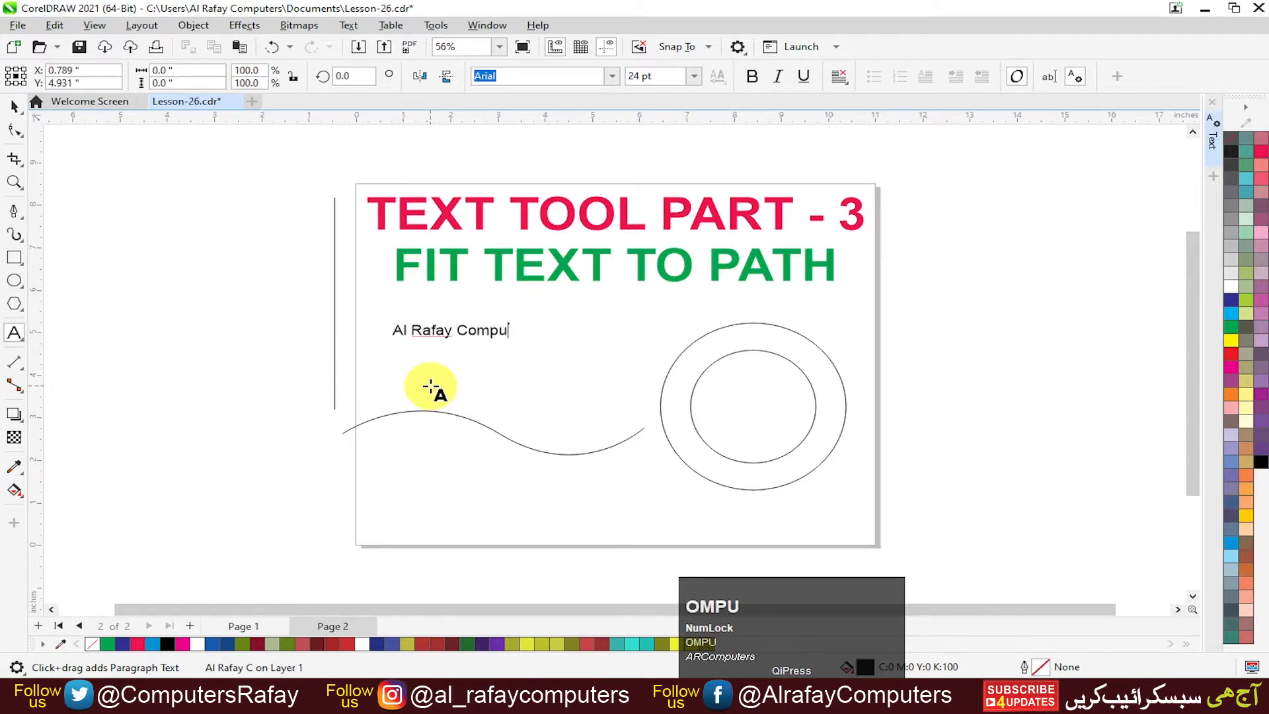
left_click(15, 106)
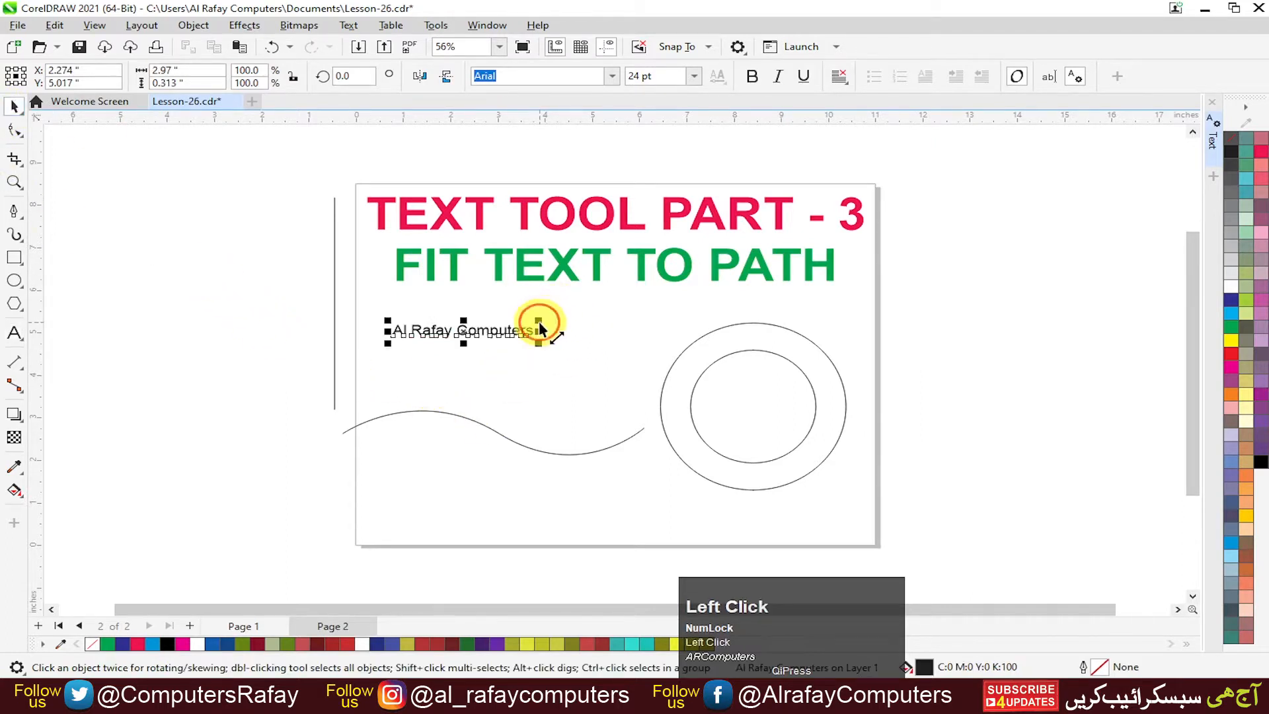
mouse_move(539, 327)
left_mouse_down()
mouse_move(566, 318)
mouse_move(561, 329)
left_mouse_up()
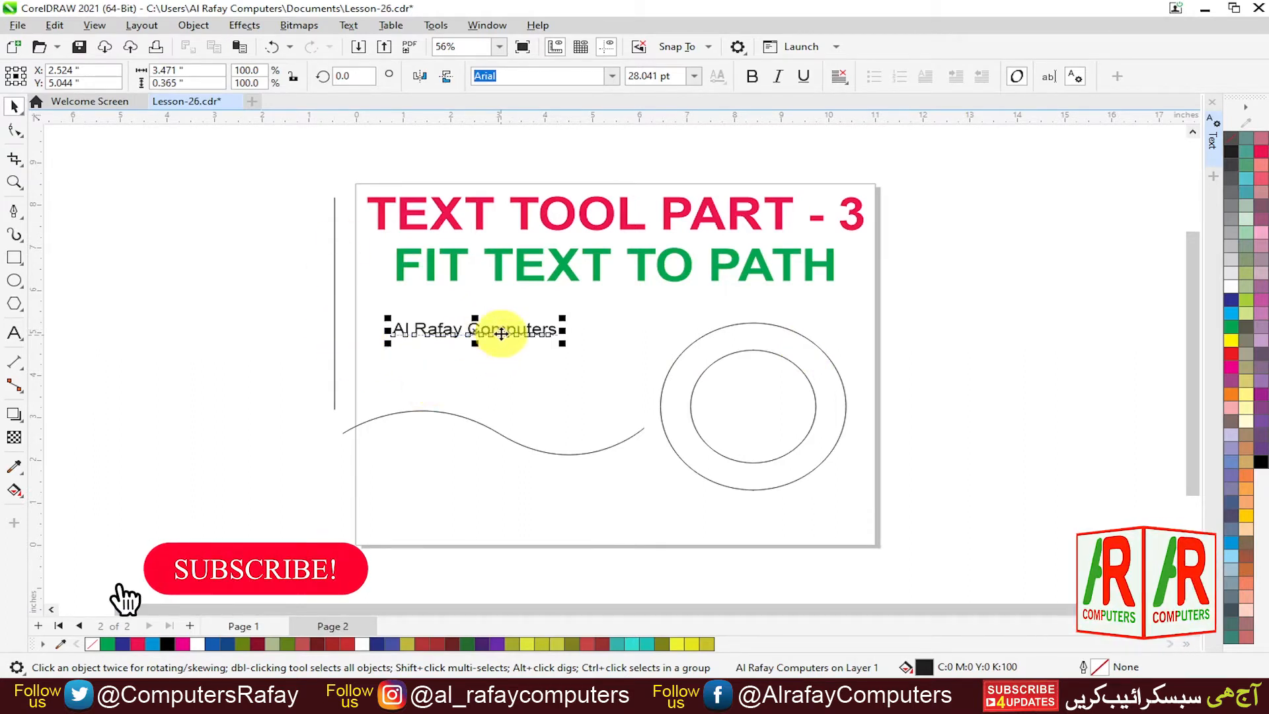
Place two copies of the "Al Rafay Computers" text on the empty area beside the page, one above the other.
left_click_drag(501, 334, 189, 235)
key("space")
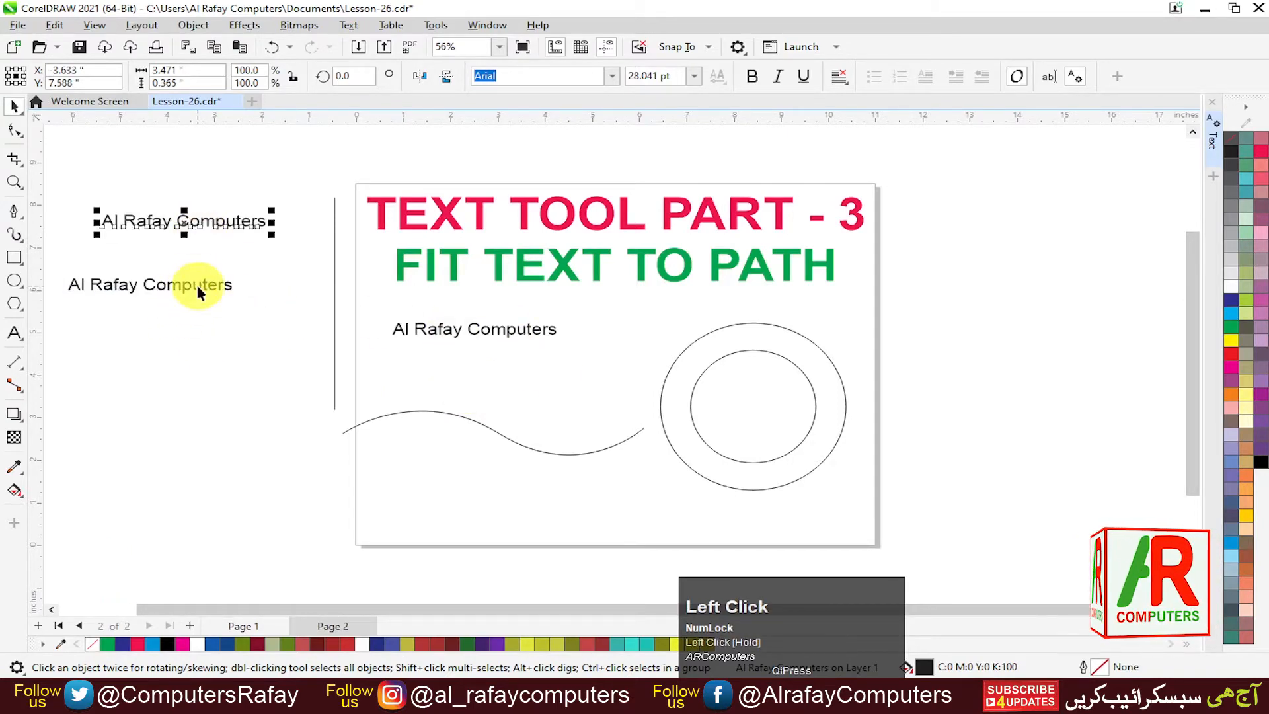
left_click_drag(197, 326, 197, 316)
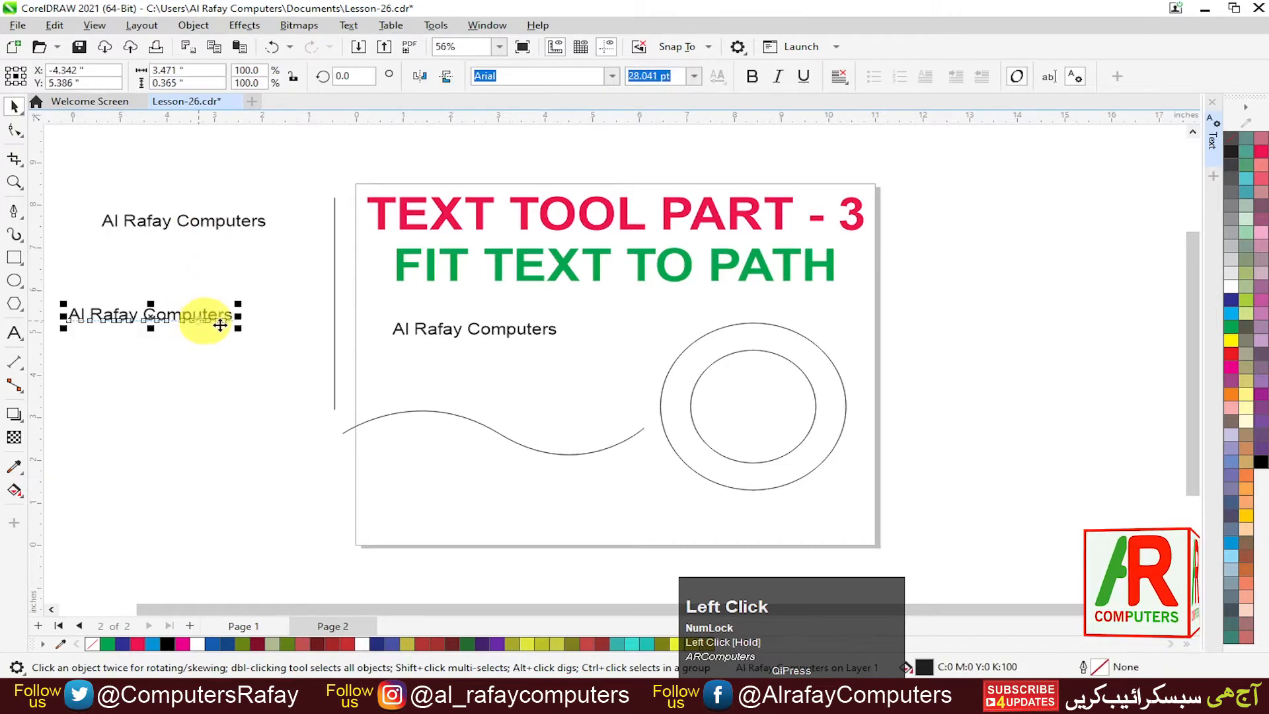
Fit the upper text copy beside the page to the vertical line with an offset of about 0.742 inches.
left_click(240, 226)
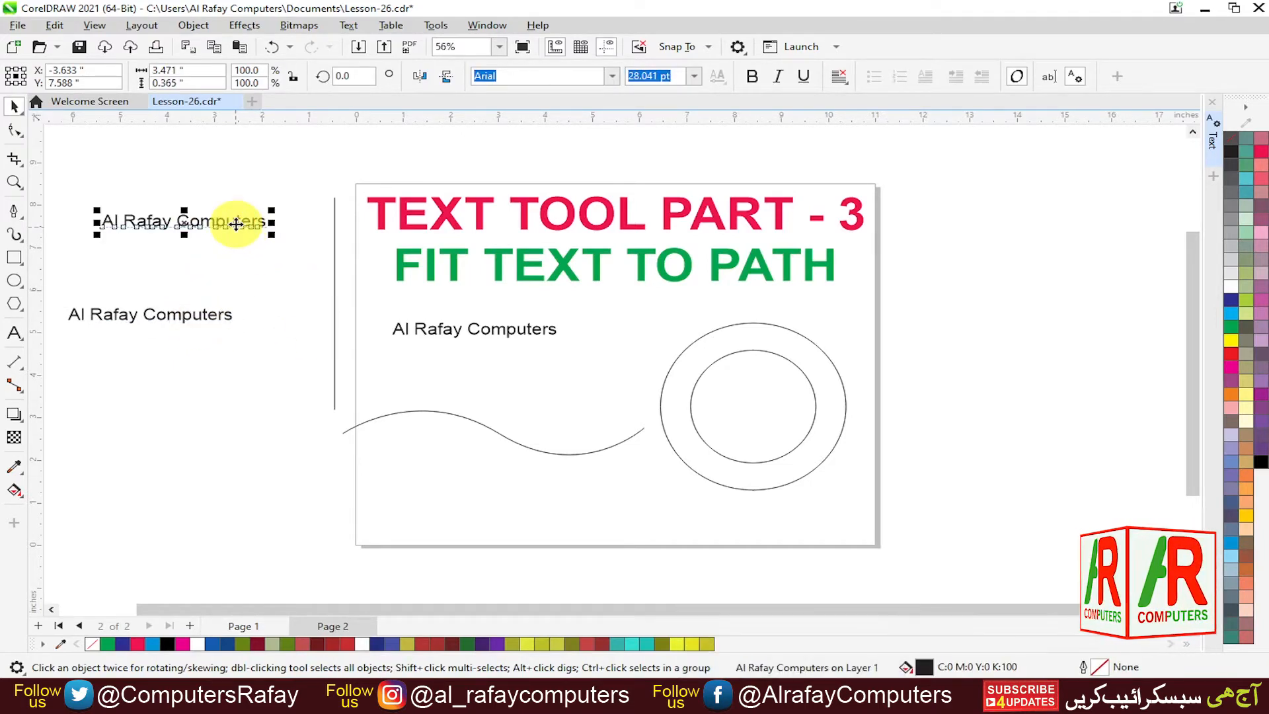
left_click(350, 25)
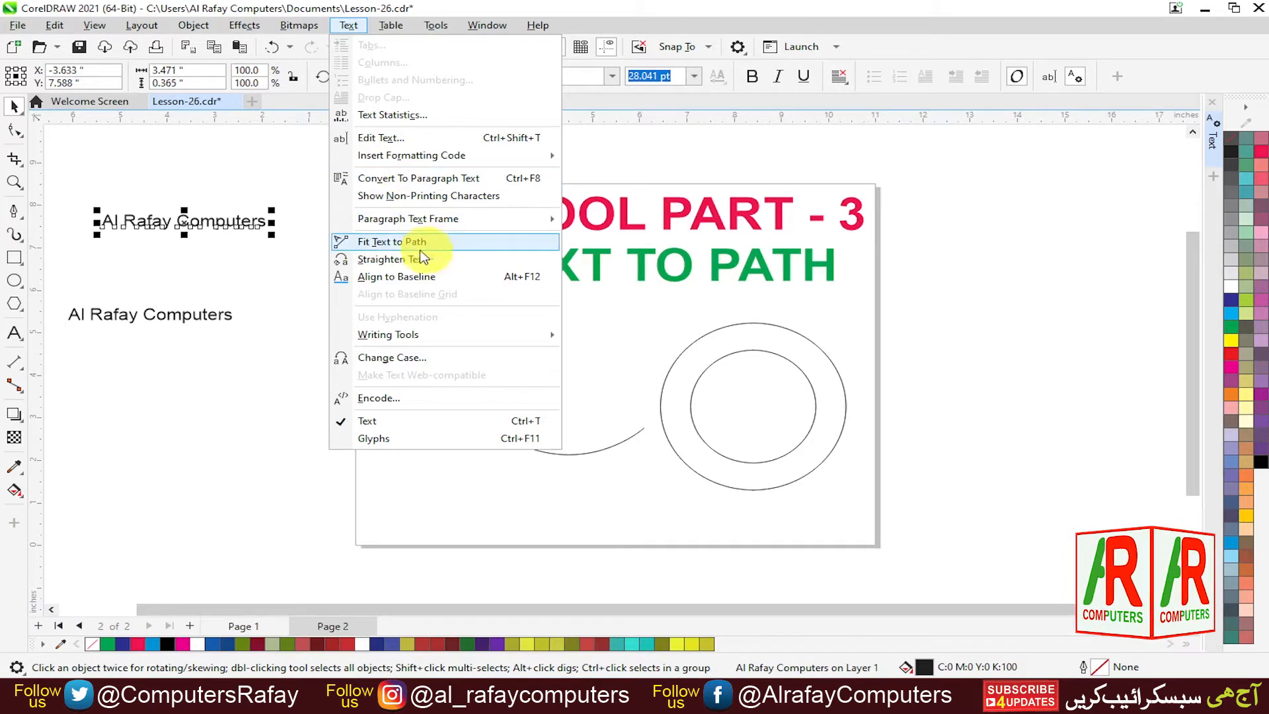
left_click(396, 242)
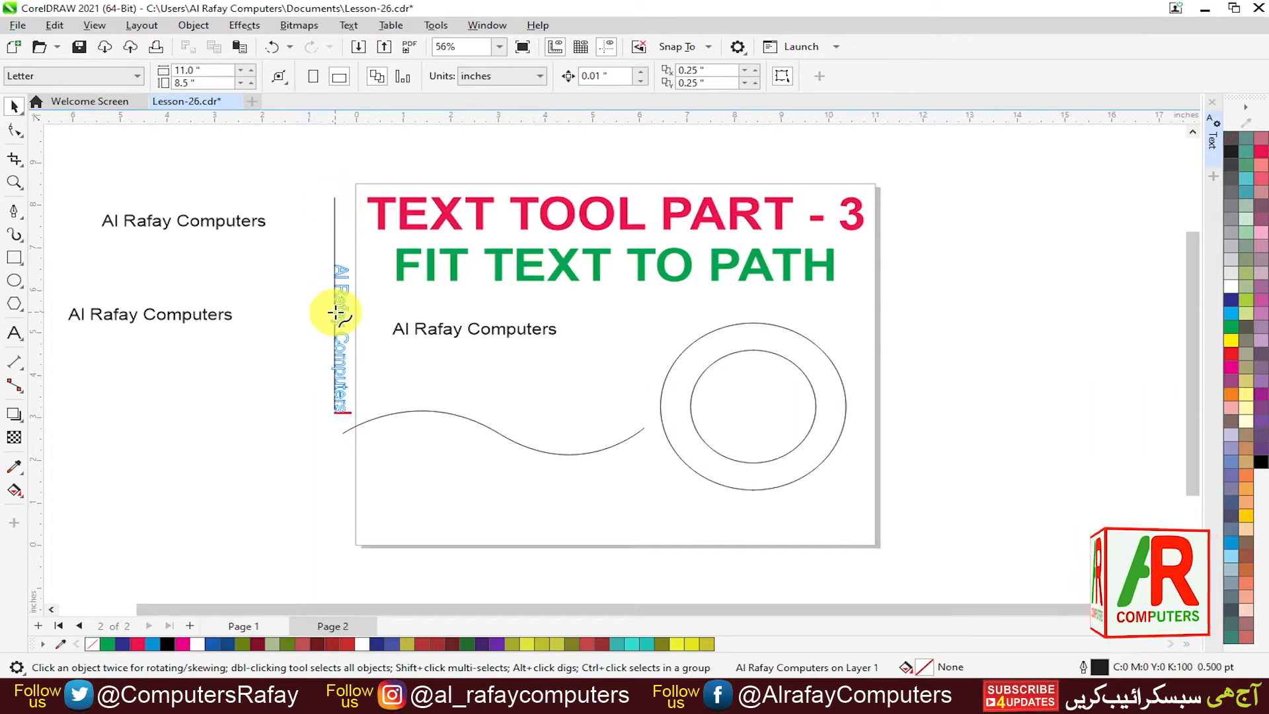
left_click(333, 234)
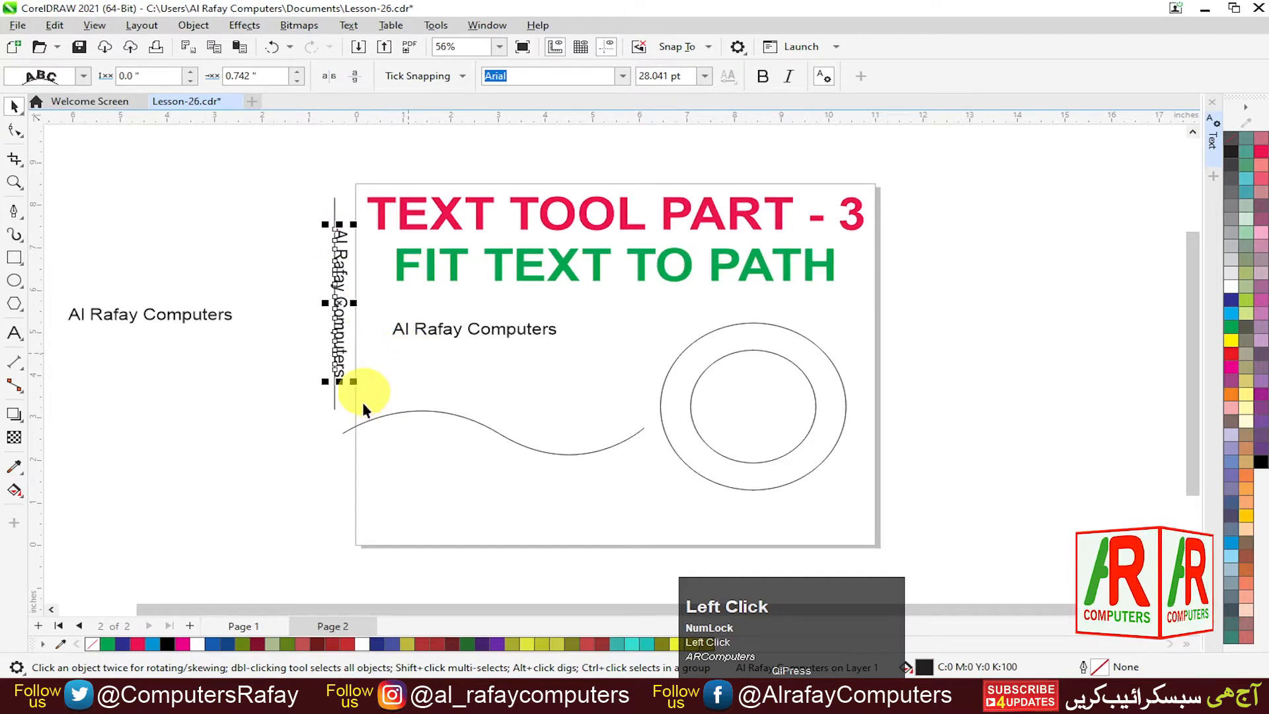
left_click(261, 347)
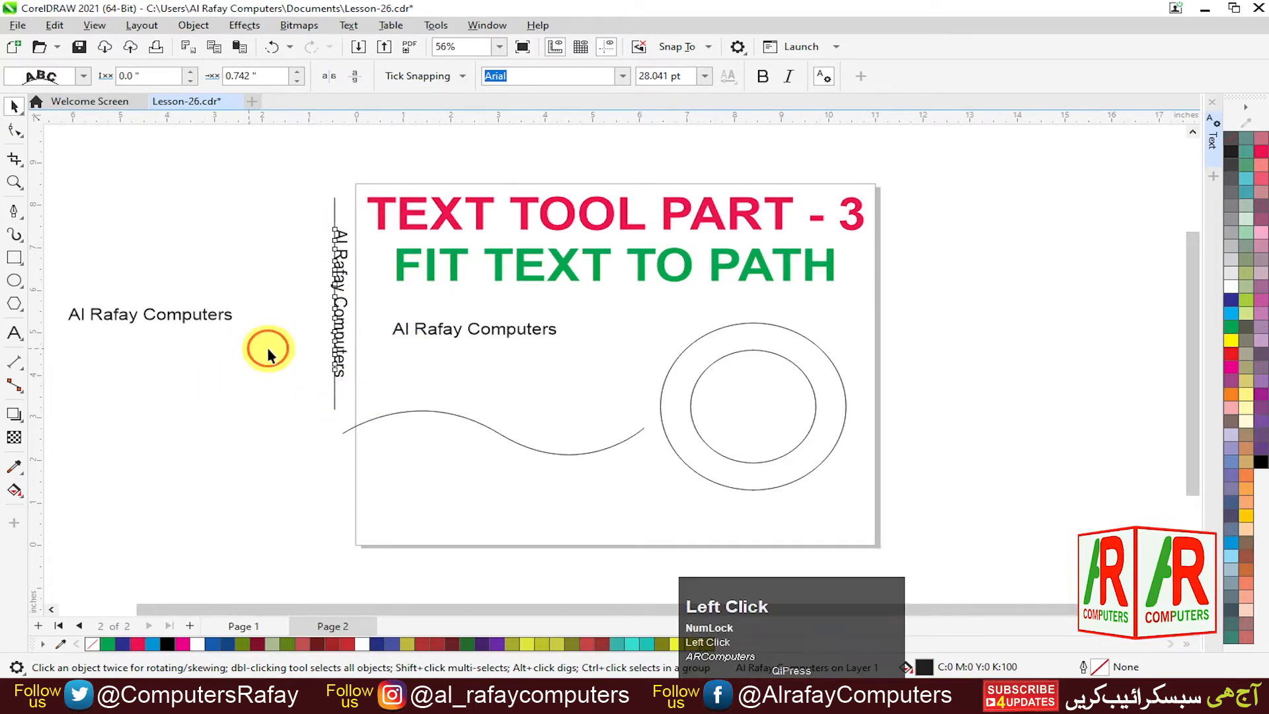
Select the text on the vertical line and try a distance from path of 0.25 inches.
left_click(341, 327)
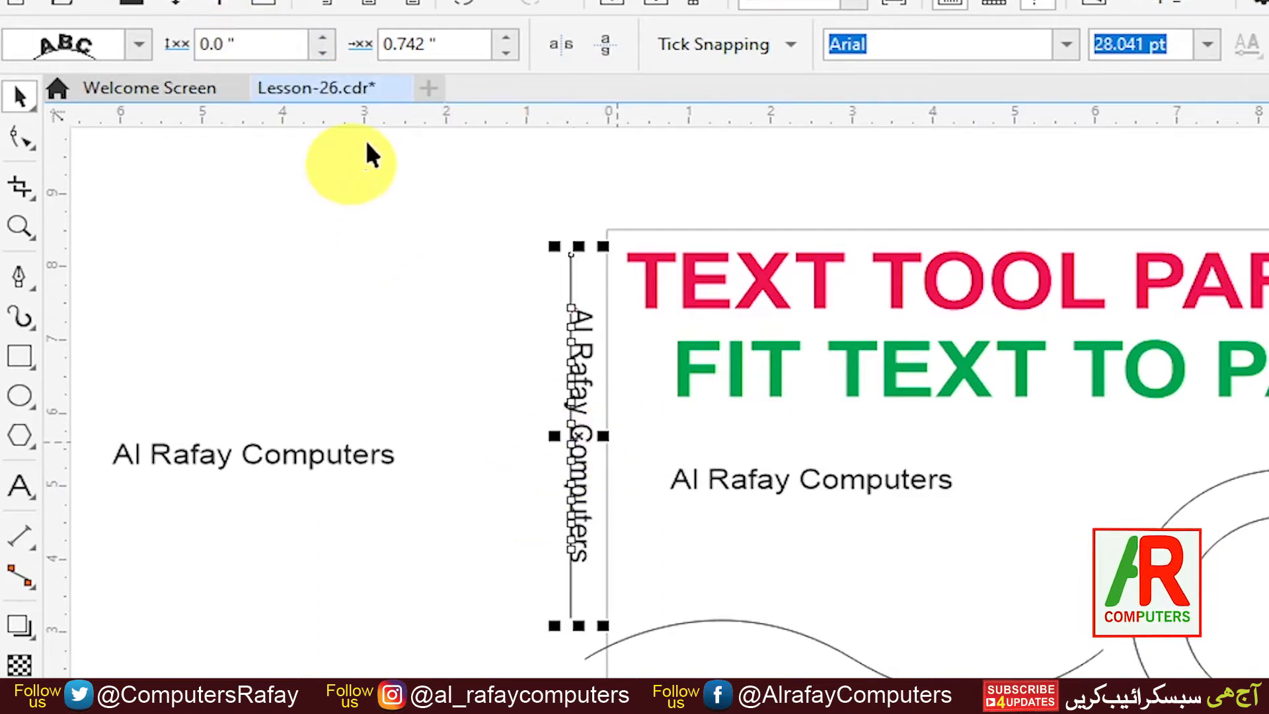
left_click(325, 38)
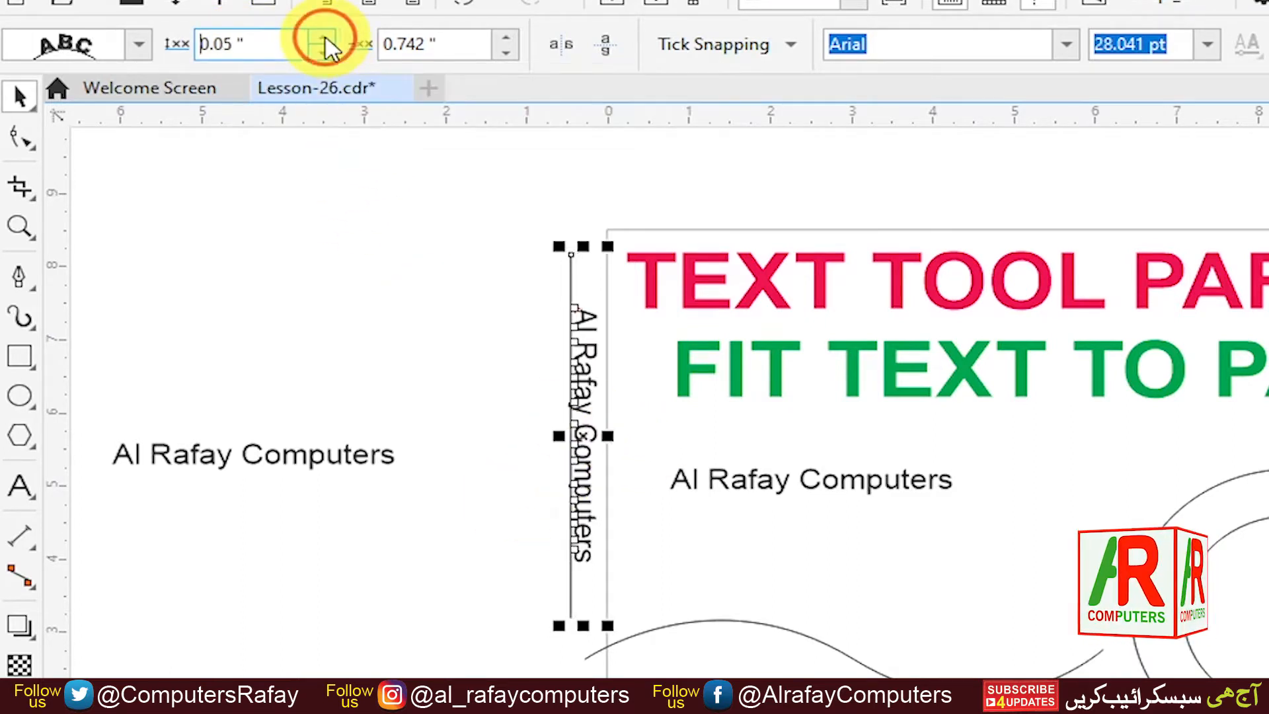
left_click(324, 38)
left_click(324, 38)
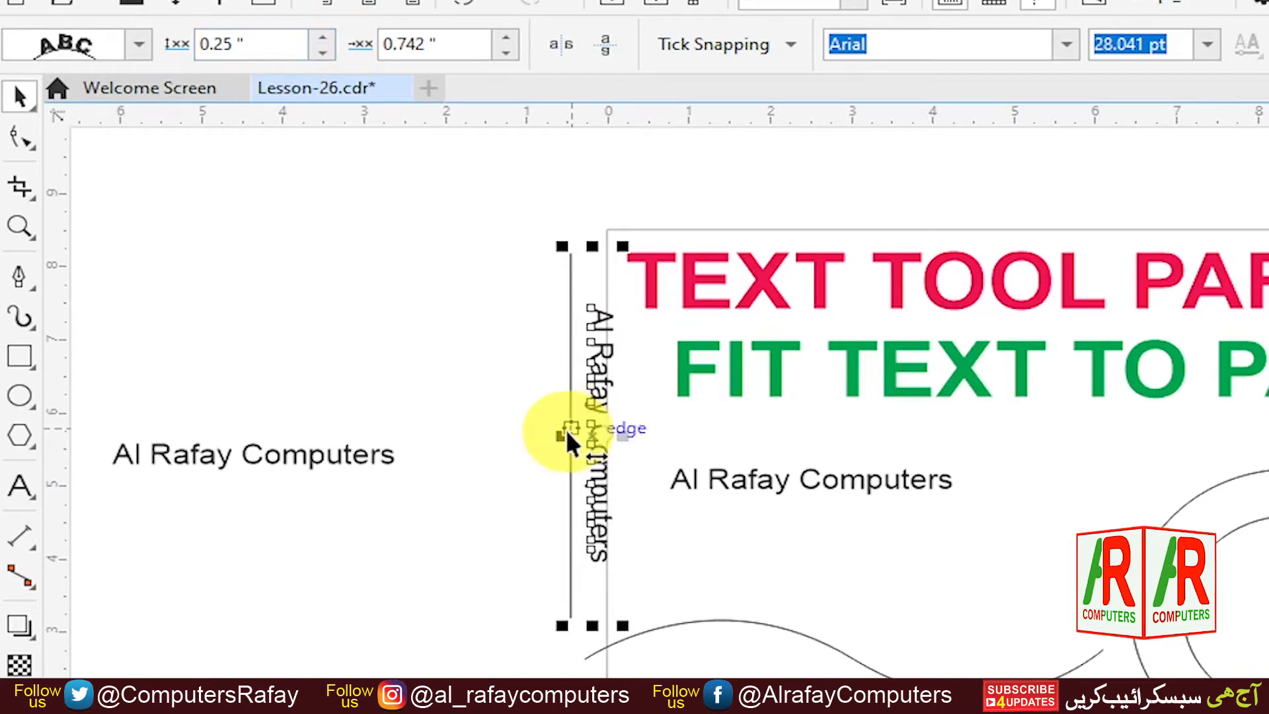
Try a distance from path of -0.25 inches for the text on the vertical line.
left_click(322, 53)
left_click(322, 53)
left_click(322, 53)
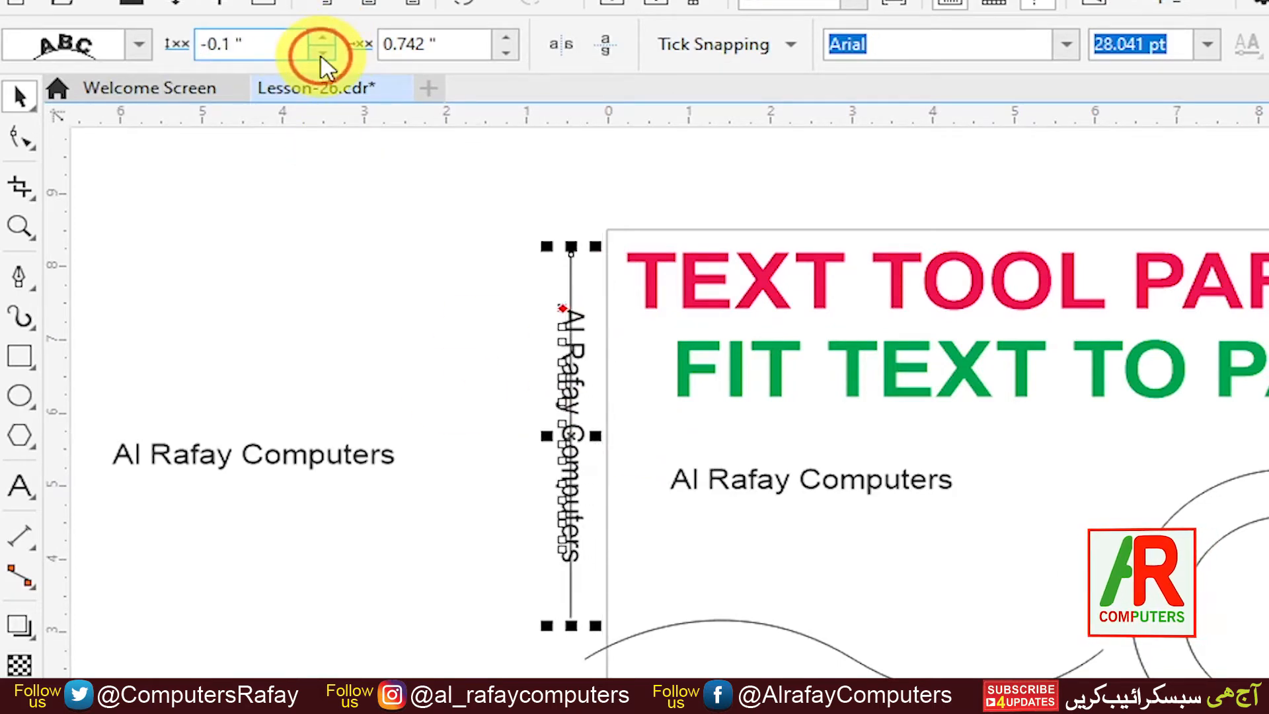
left_click(322, 53)
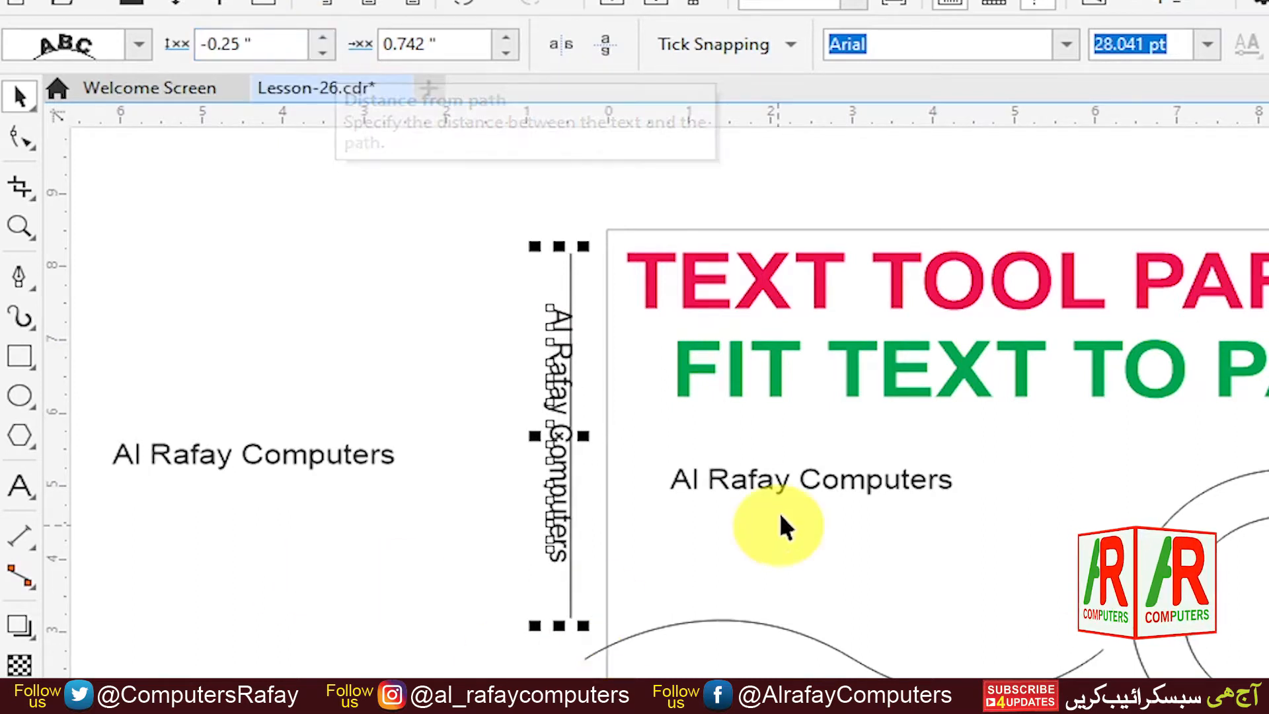
Set the vertical line text's distance from path to -0.05 inches.
left_click(323, 38)
left_click(323, 38)
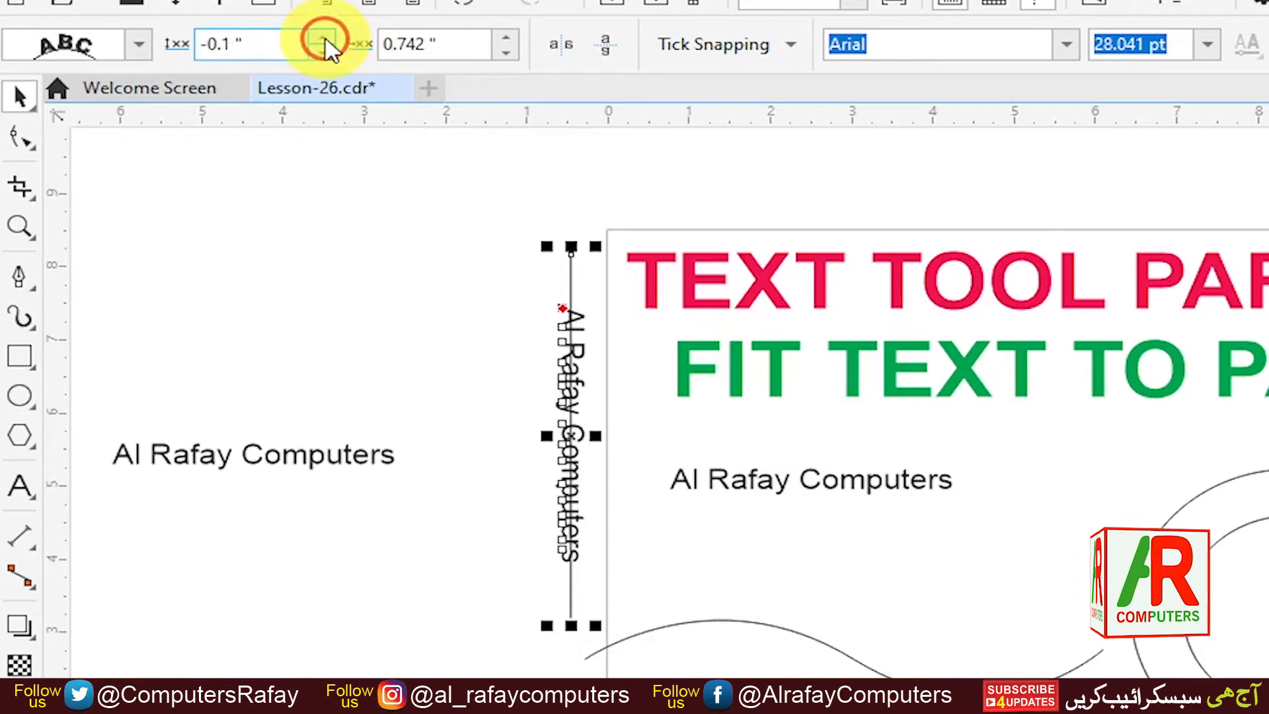
left_click(323, 38)
left_click(323, 51)
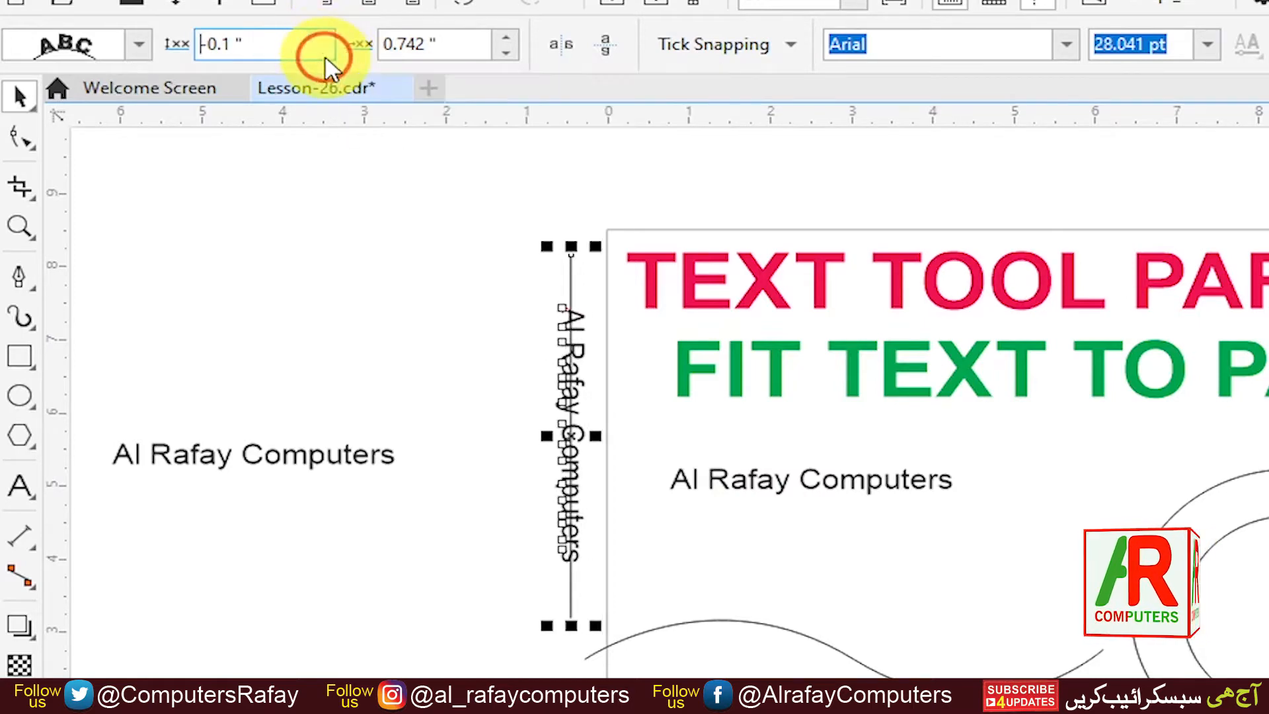
left_click(322, 39)
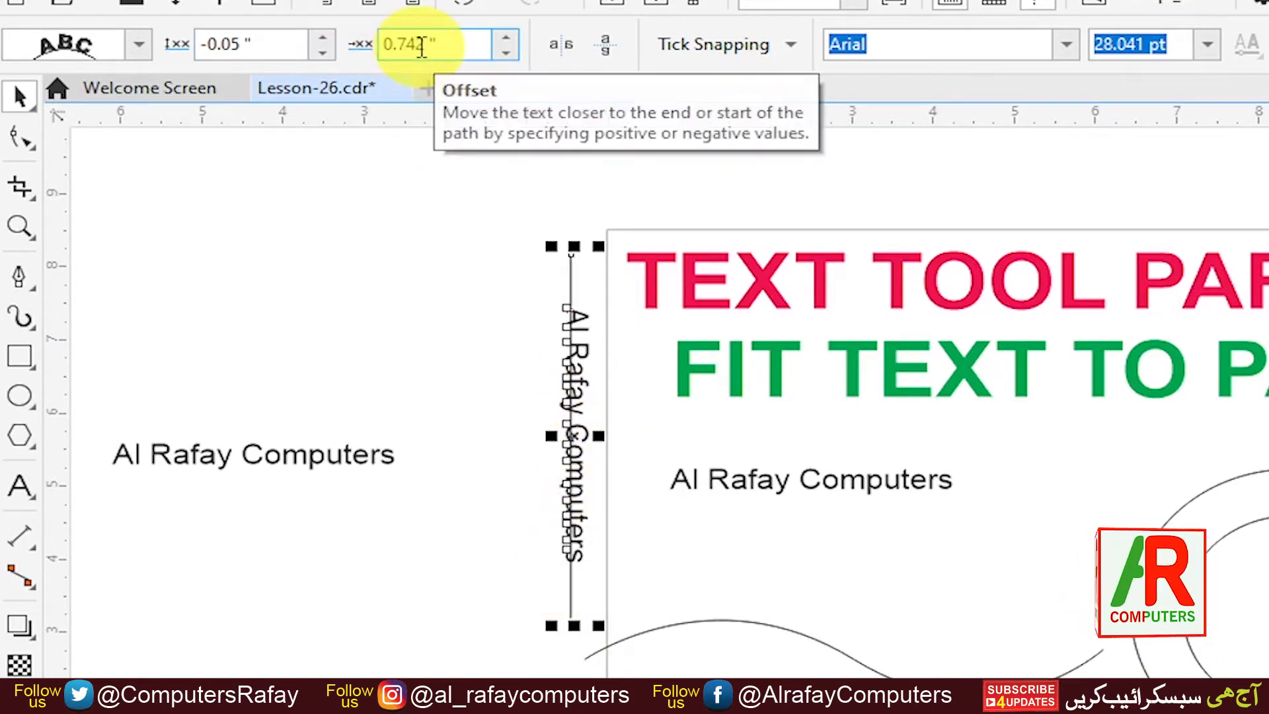
Try an offset of 1.042 inches for the text along the vertical line.
left_click(506, 38)
left_click(506, 38)
left_click(507, 38)
left_click(506, 39)
left_click(506, 38)
left_click(506, 38)
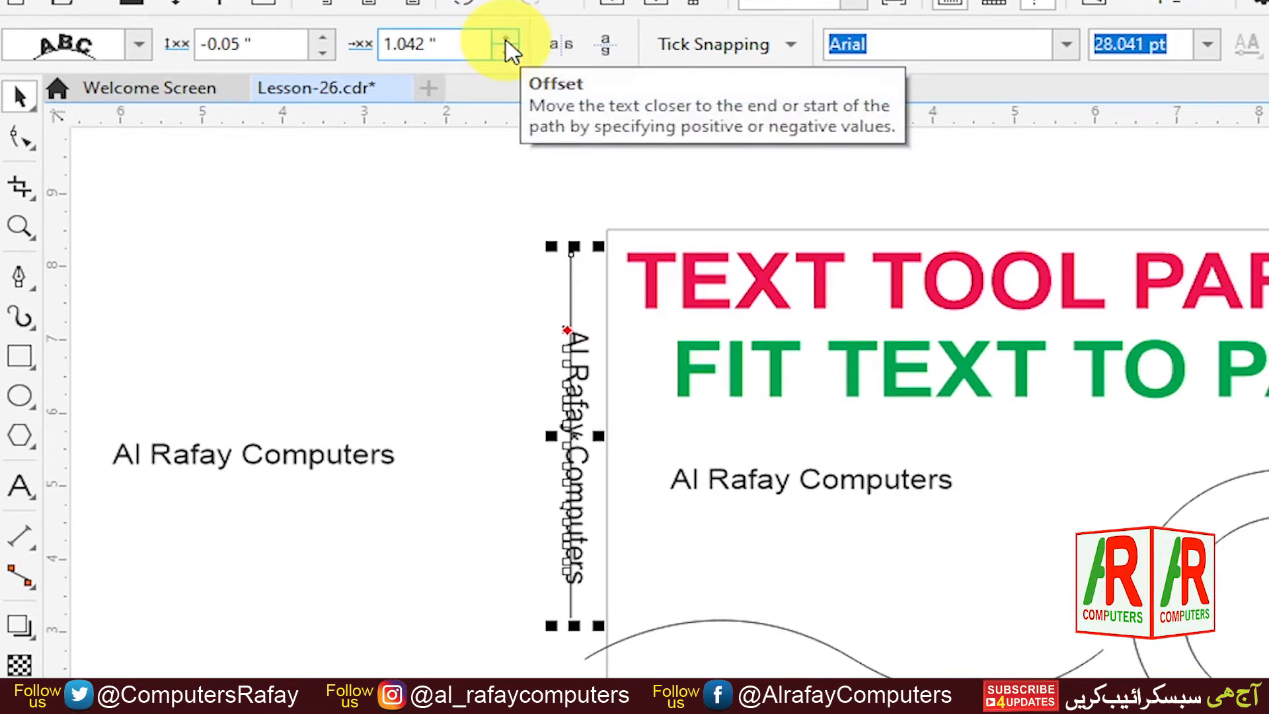
Try a reduced offset of 0.592 inches for the text along the vertical line.
left_click(506, 52)
left_click(506, 53)
left_click(506, 53)
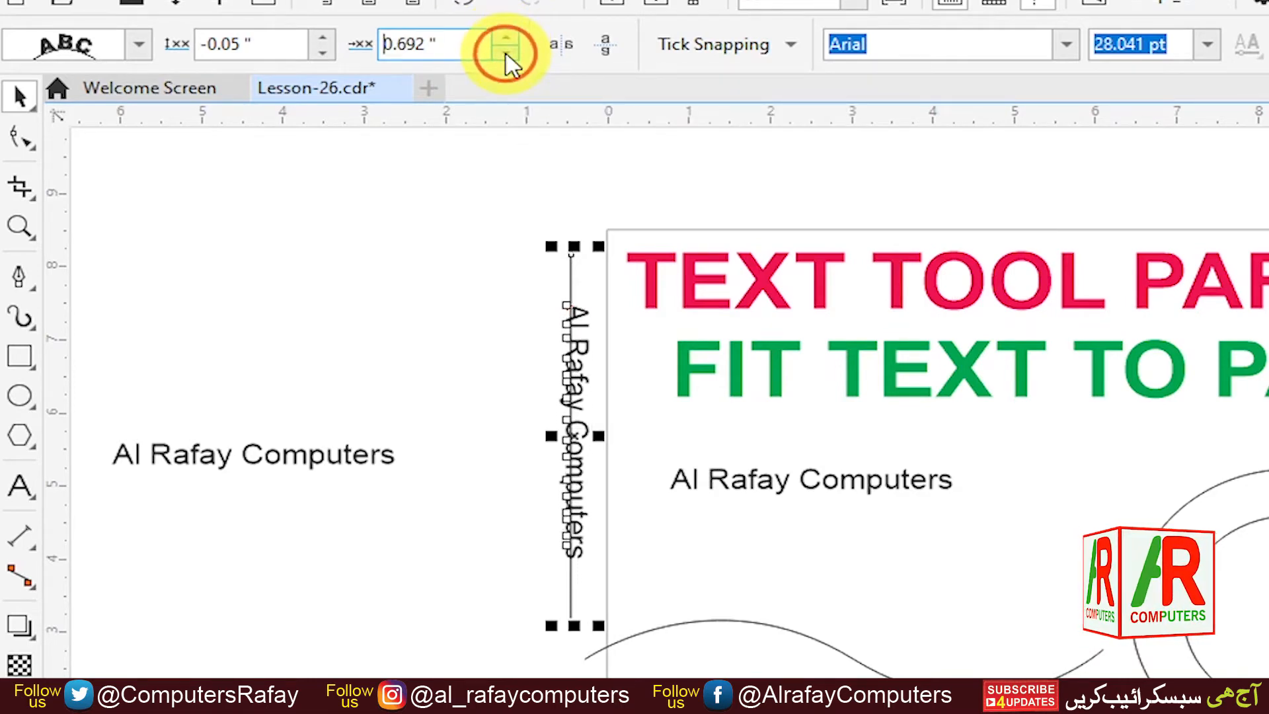
left_click(506, 53)
left_click(506, 53)
Set the vertical line text's offset along the path to 0.842 inches.
left_click(506, 36)
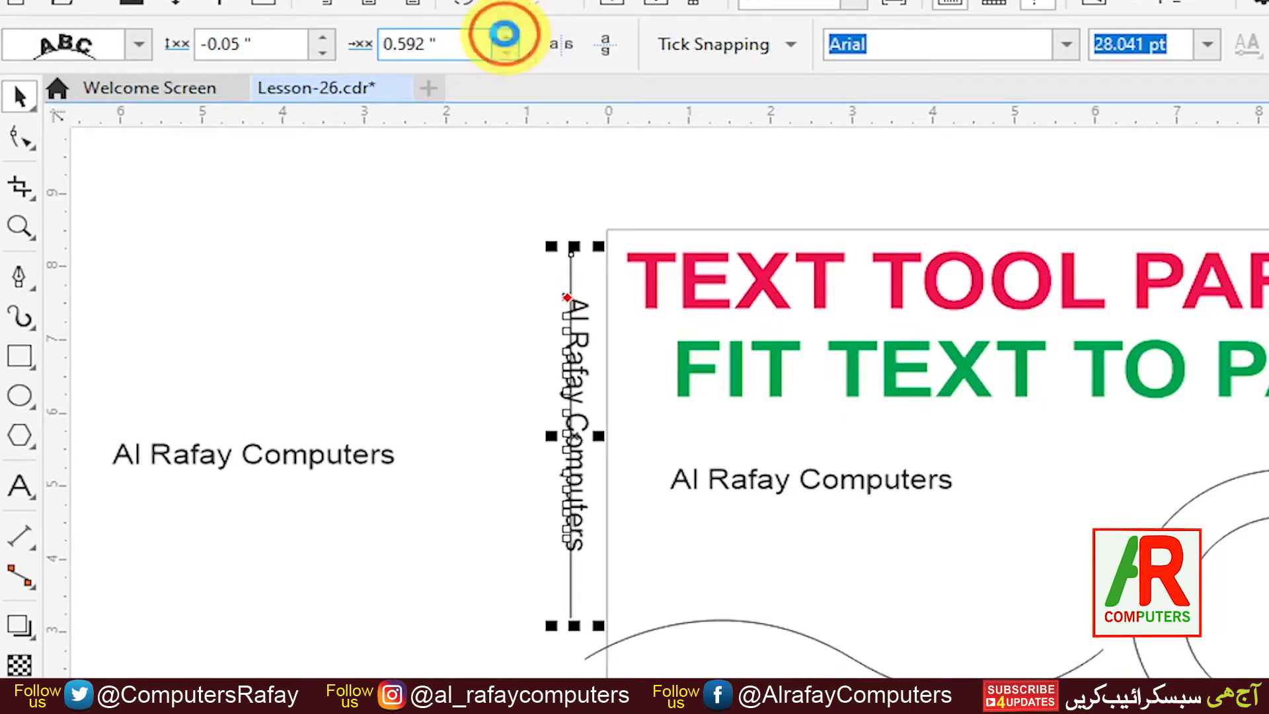
left_click(506, 37)
left_click(507, 36)
left_click(506, 36)
left_click(505, 34)
left_click(505, 34)
left_click(505, 34)
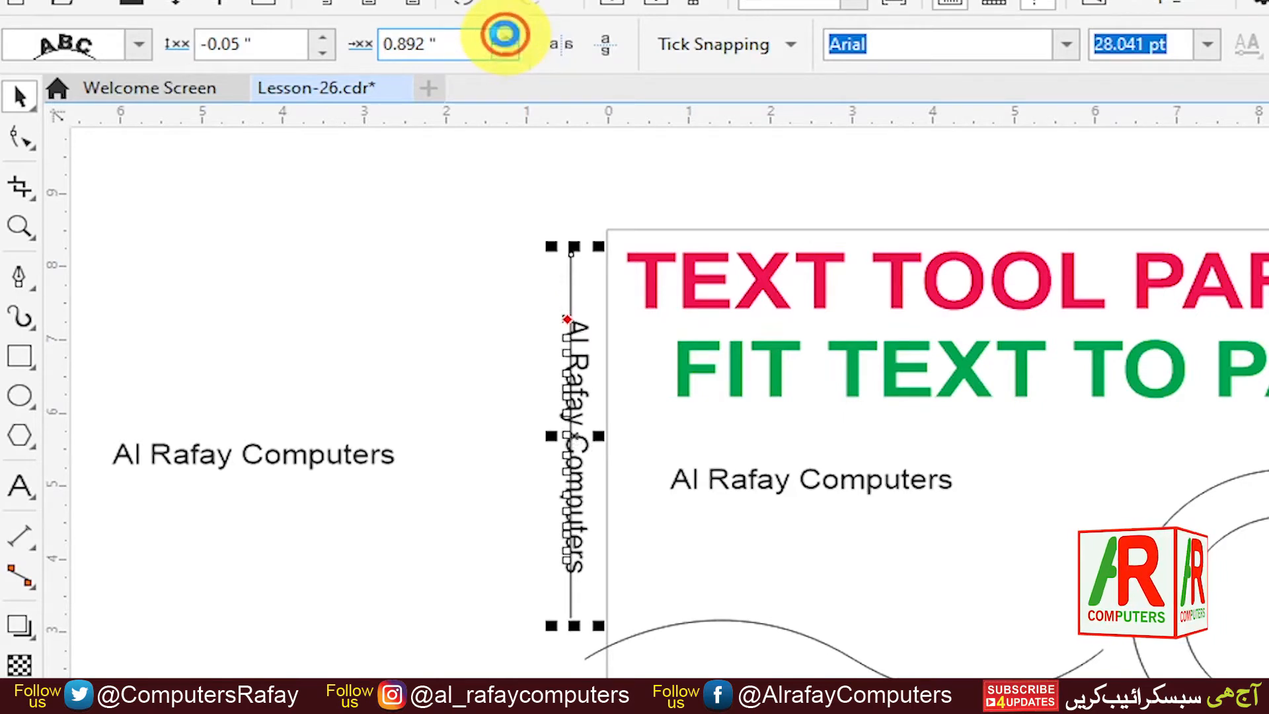
left_click(505, 34)
left_click(506, 53)
left_click(506, 53)
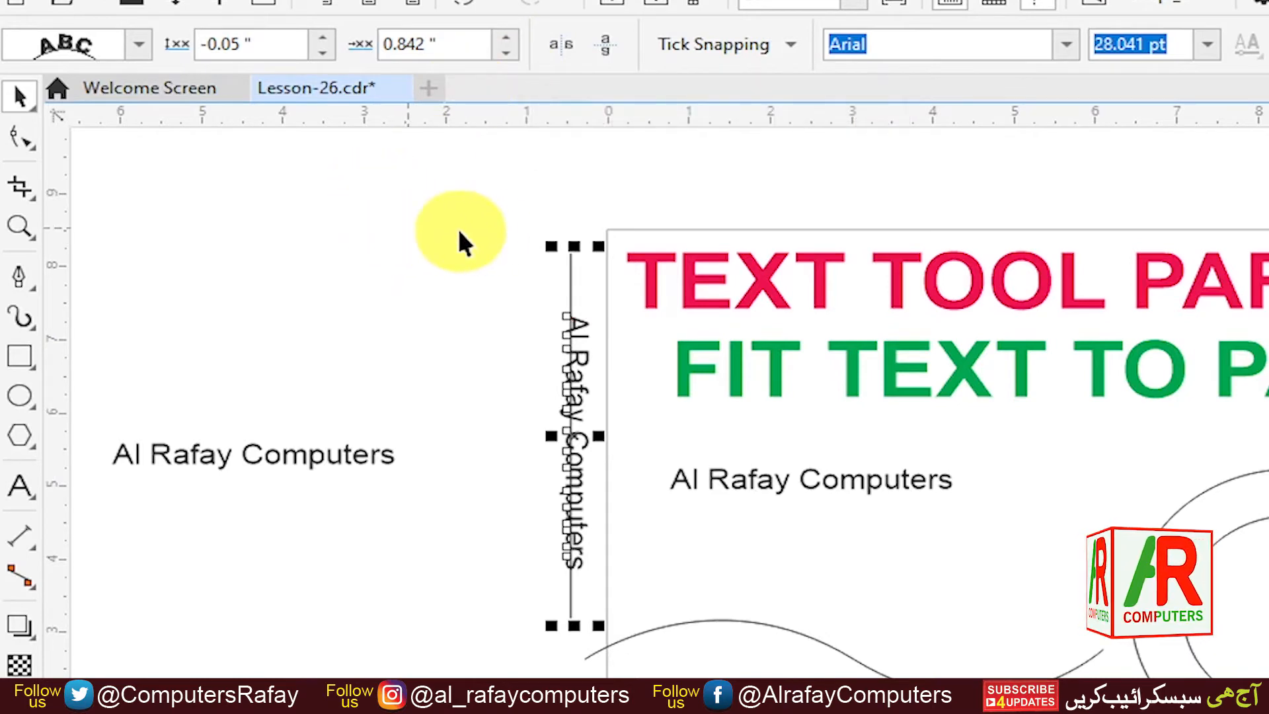
Apply the last text orientation preset to the vertical line text so its letters stand upright, stacked along the path.
left_click(140, 45)
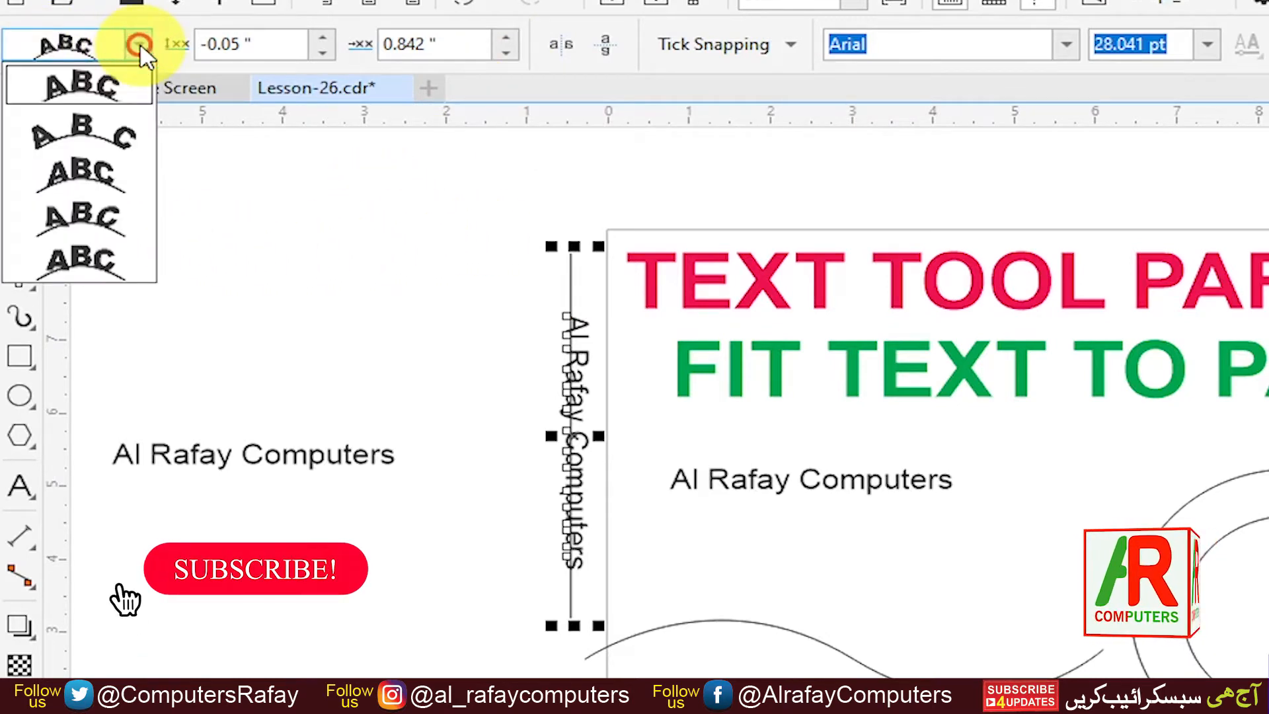
left_click(80, 265)
left_click(543, 487)
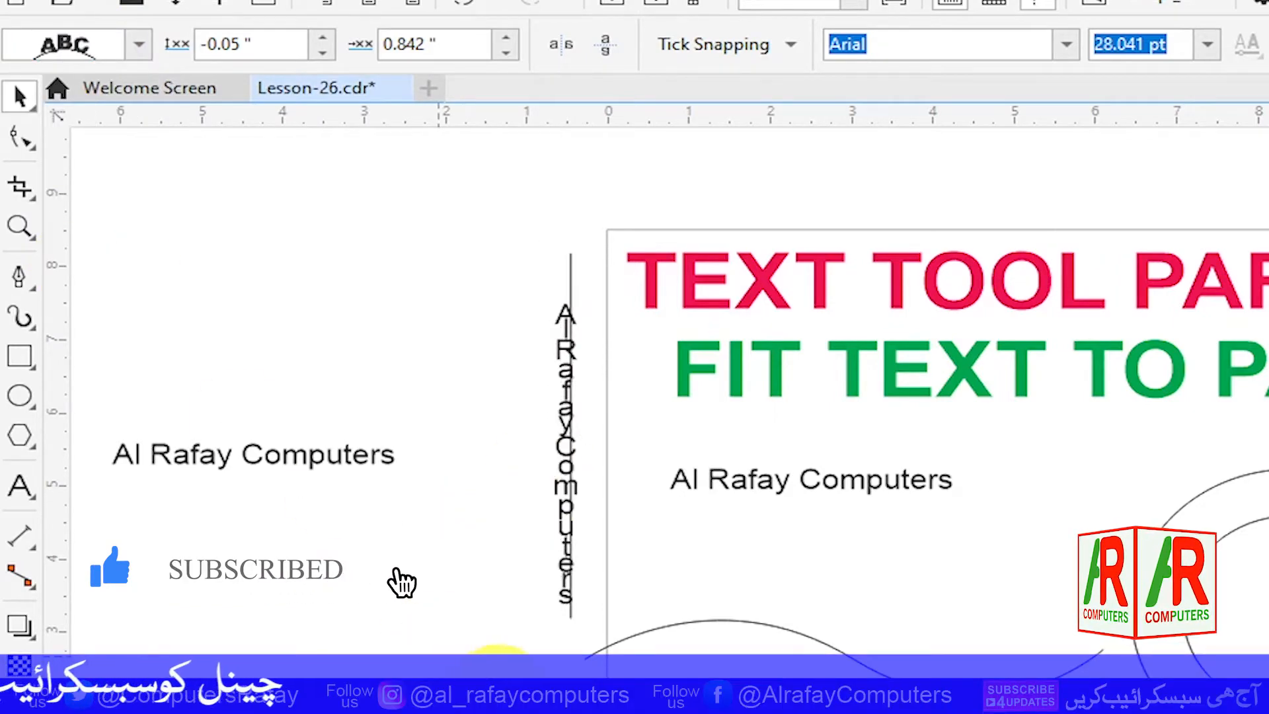
left_click(560, 481)
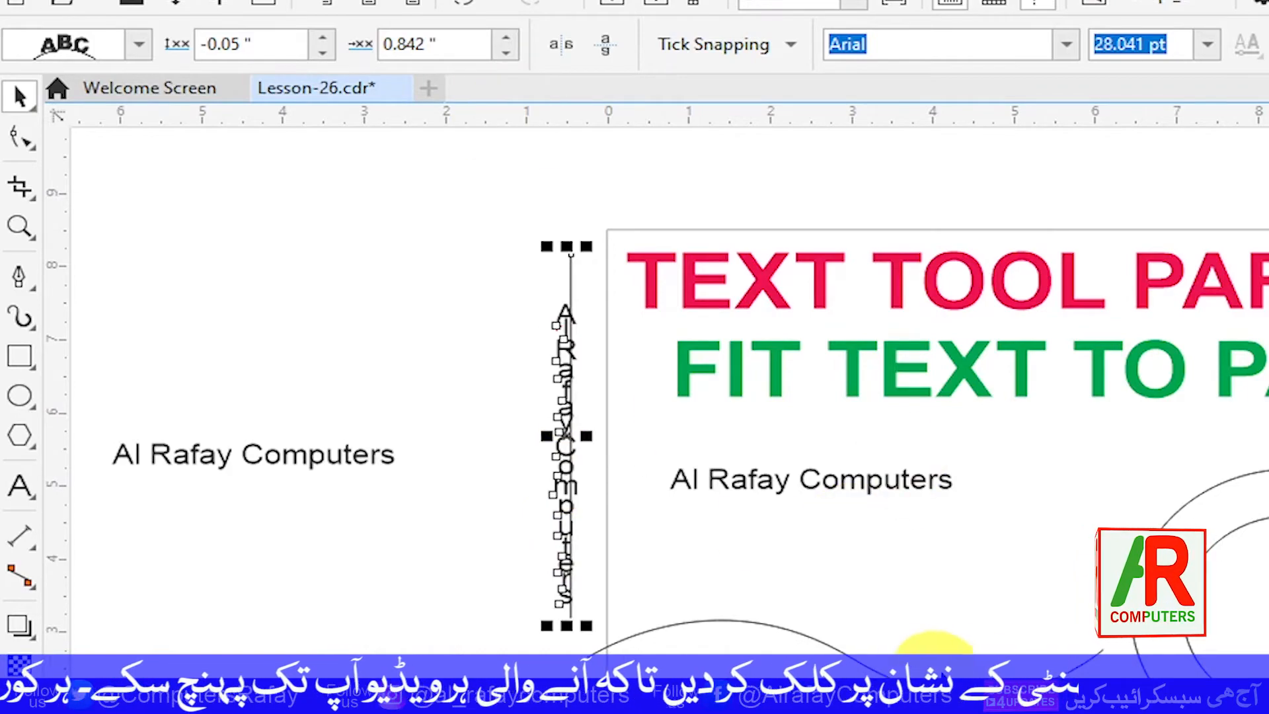
Fit the remaining text copy beside the page to the wavy curve with an offset of about 1.777 inches.
left_click(342, 457)
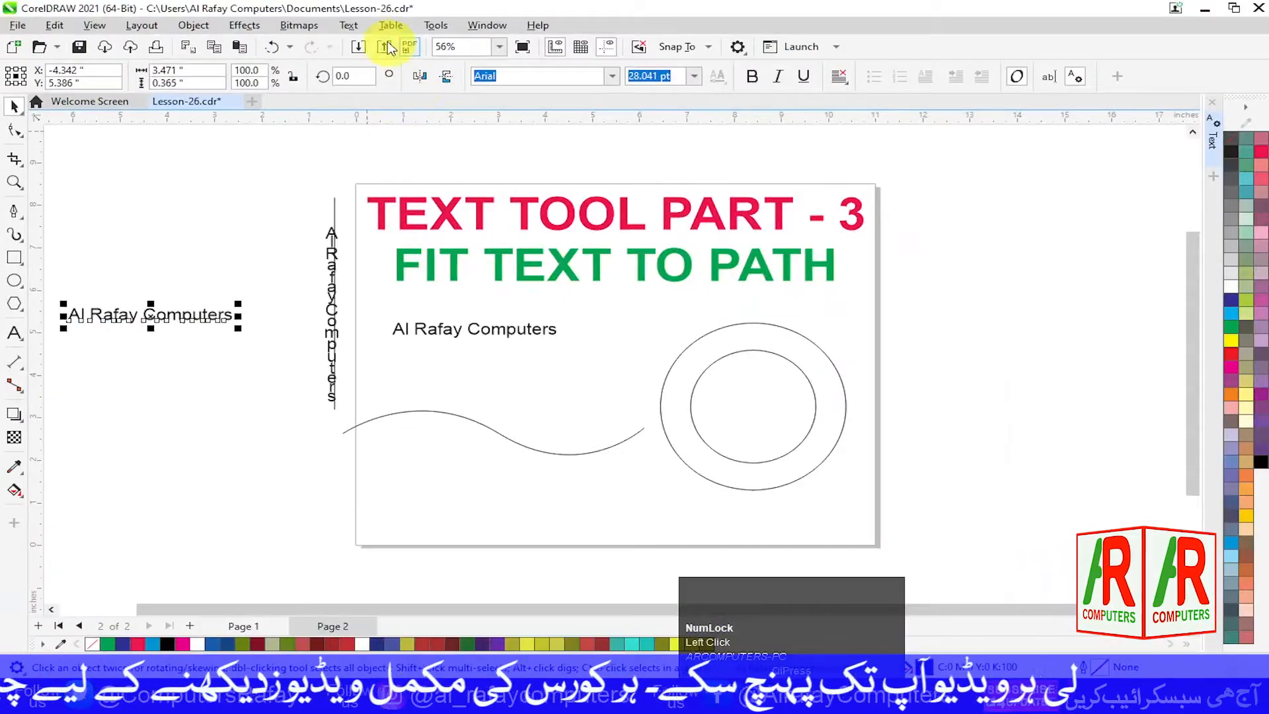
left_click(351, 27)
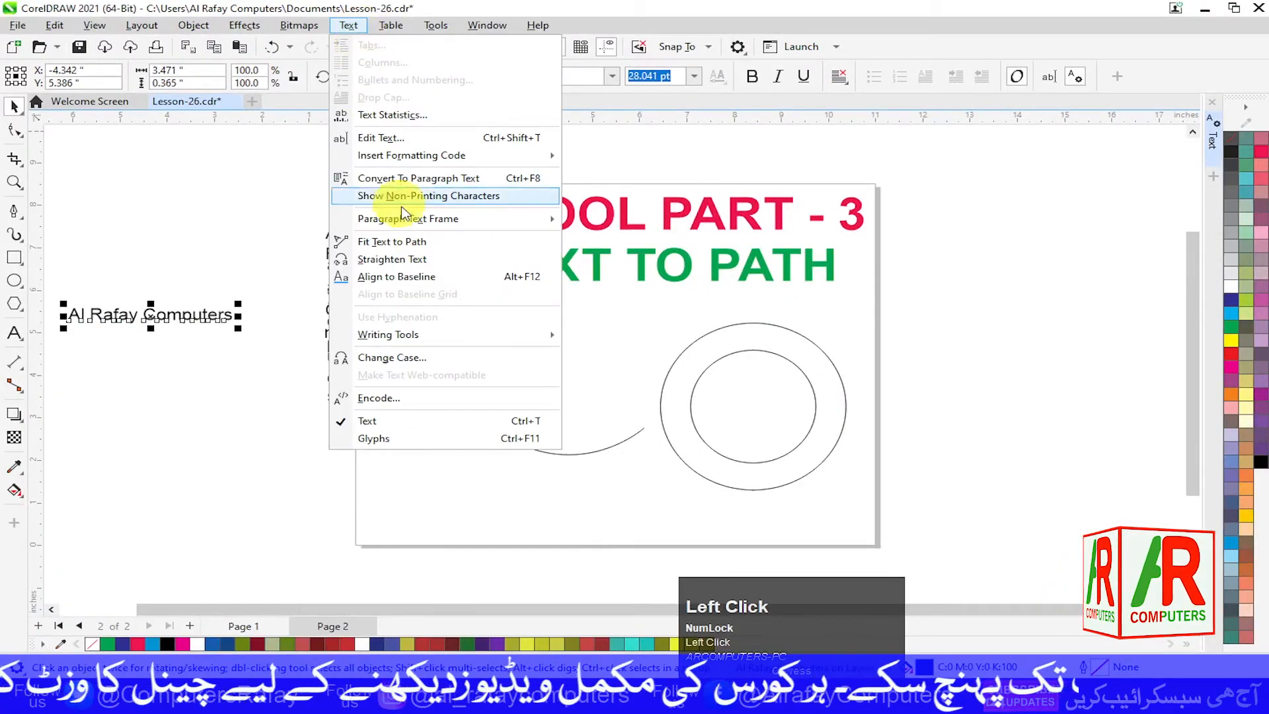
left_click(413, 250)
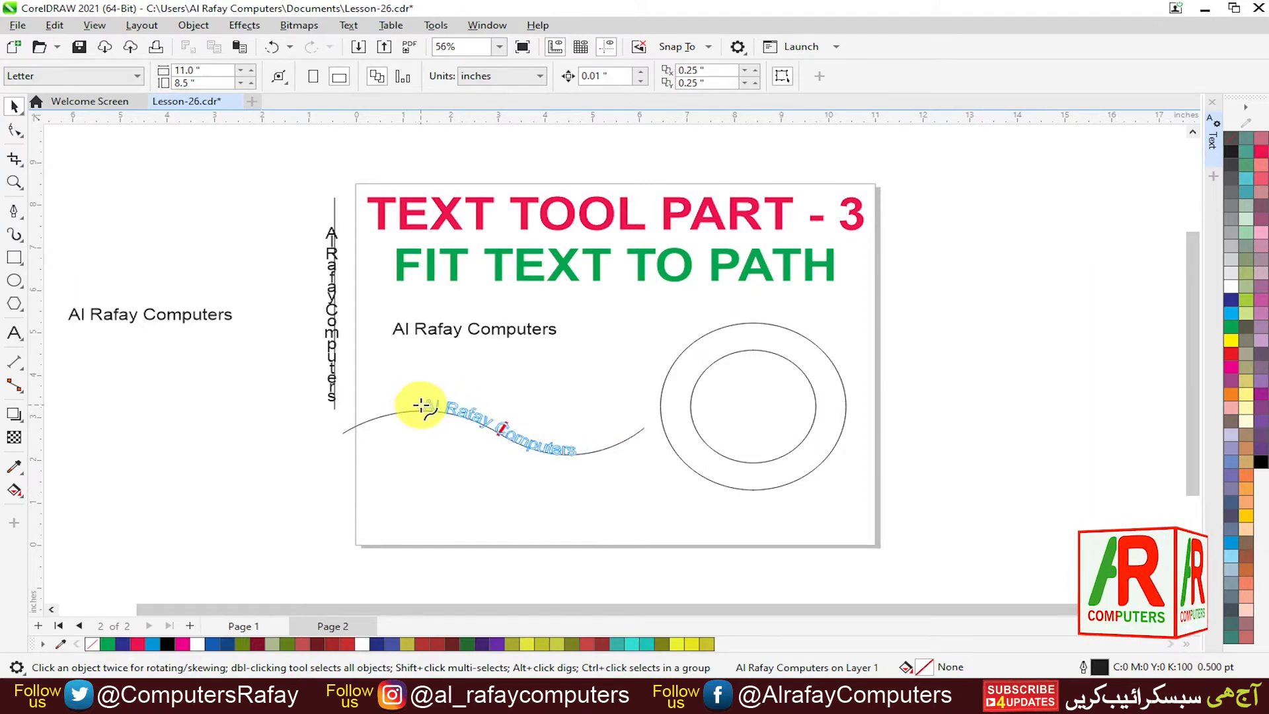
left_click(420, 404)
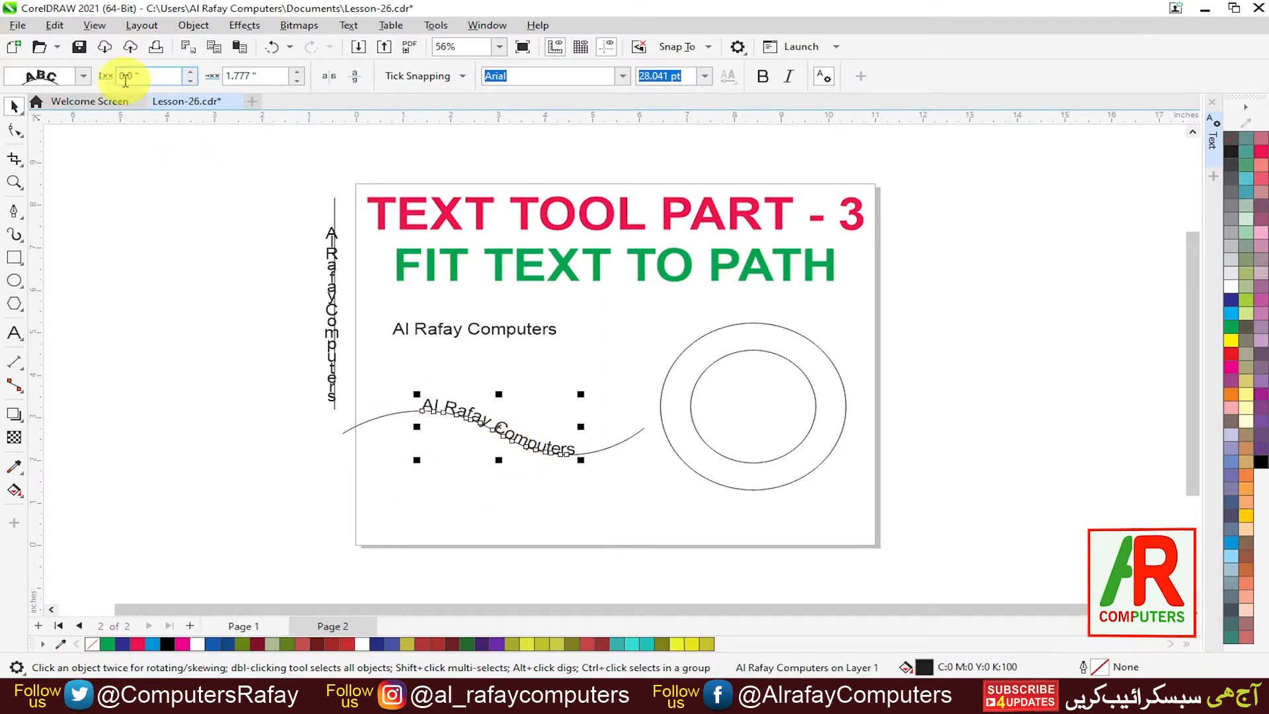
Try distances from path between 0.2 and -0.15 inches for the text on the wavy curve.
left_click(192, 77)
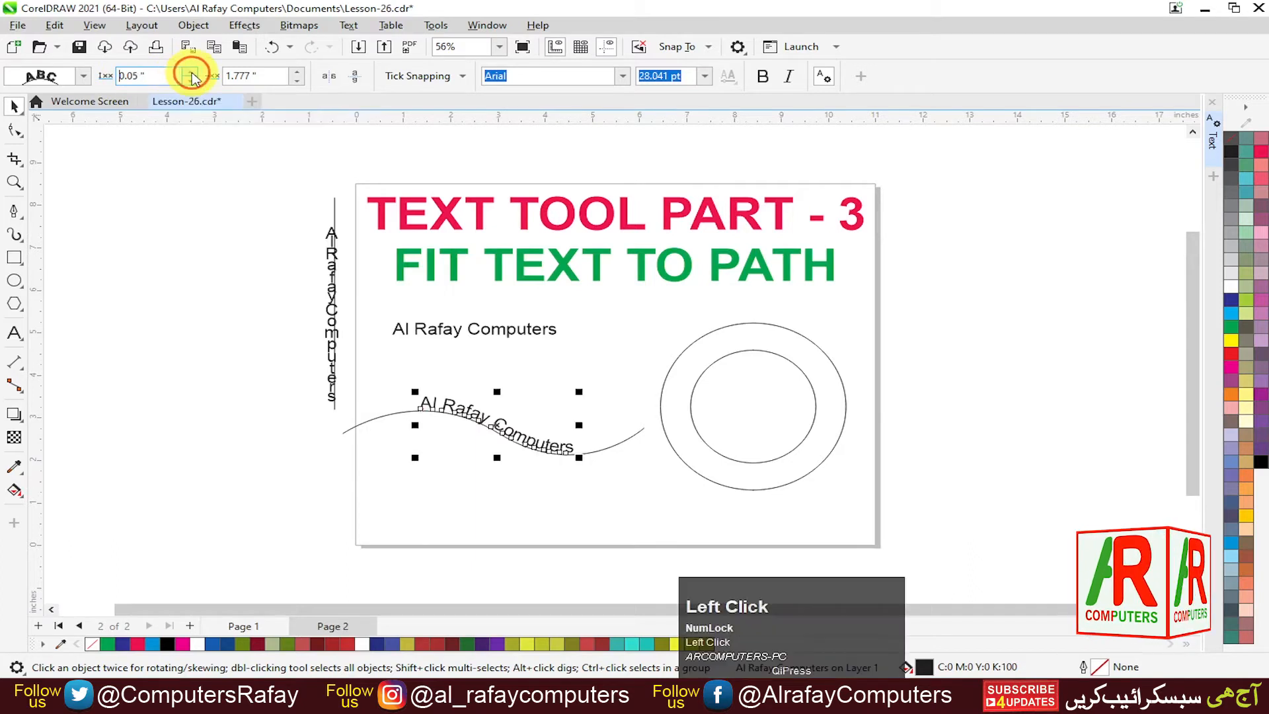
left_click(190, 83)
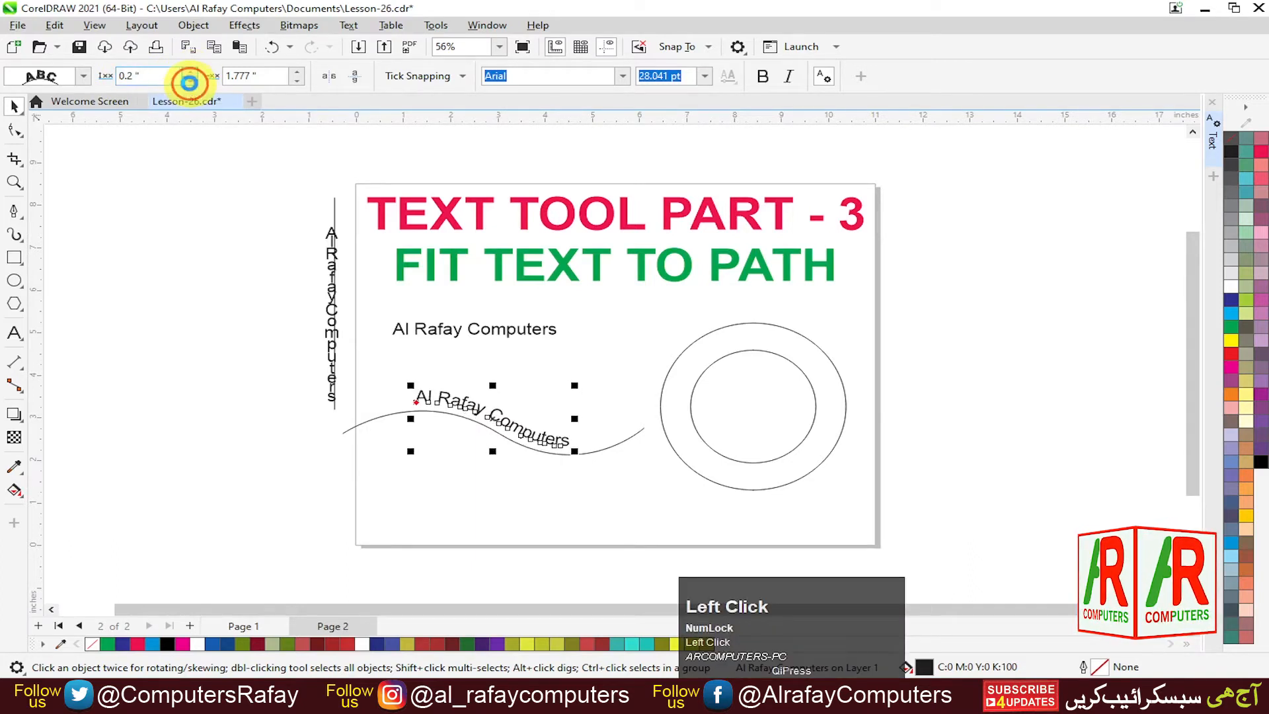
left_click(190, 83)
left_click(190, 84)
left_click(190, 83)
left_click(190, 83)
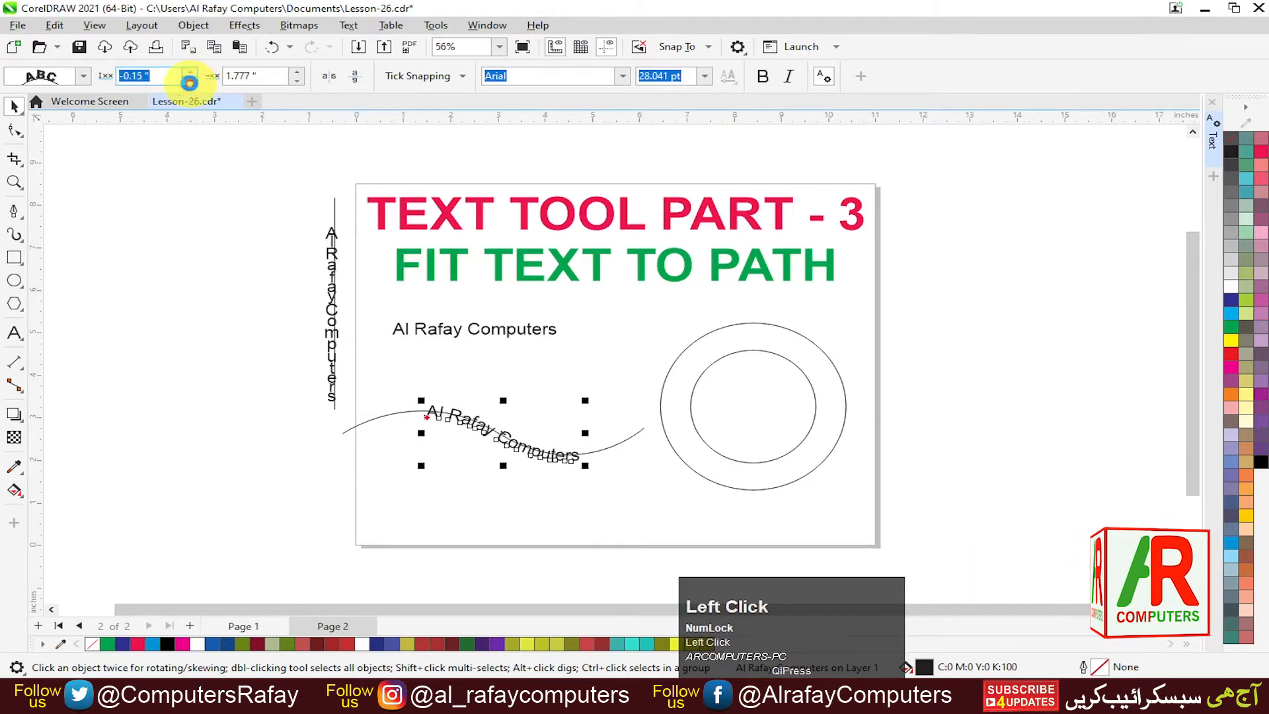
left_click(190, 83)
left_click(190, 83)
Set the wavy curve text's distance from path to -0.05 inches.
left_click(189, 71)
left_click(190, 72)
left_click(190, 71)
left_click(189, 72)
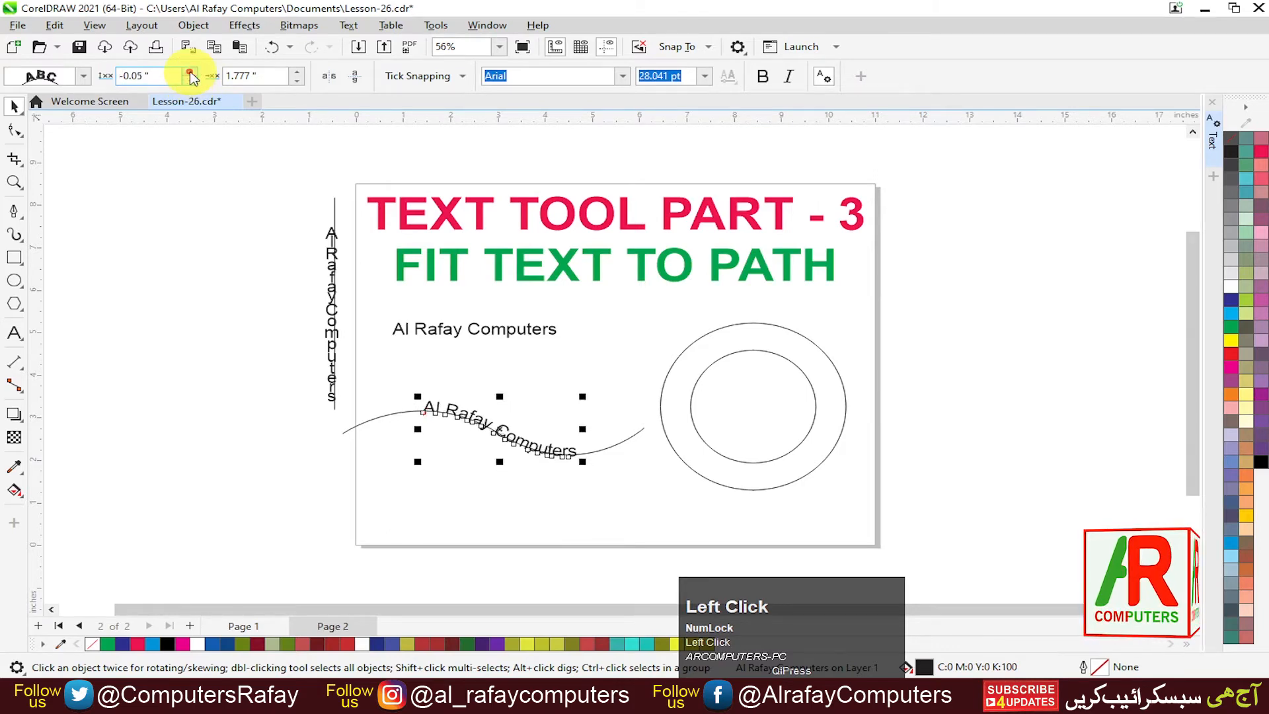
Set the wavy curve text's distance from path to 0.05 inches and try larger offsets, such as 2.177 inches.
left_click(190, 71)
left_click(190, 71)
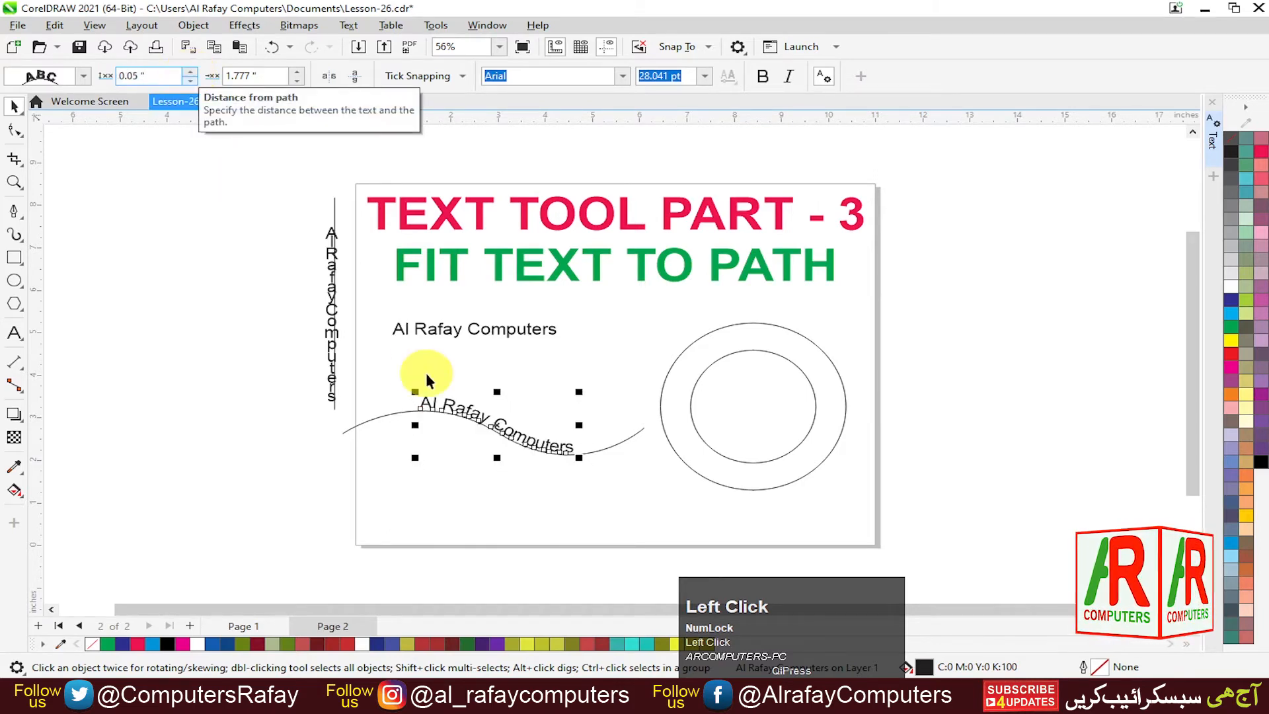
left_click(298, 72)
left_click(298, 73)
left_click(298, 73)
left_click(298, 73)
left_click(298, 73)
left_click(298, 73)
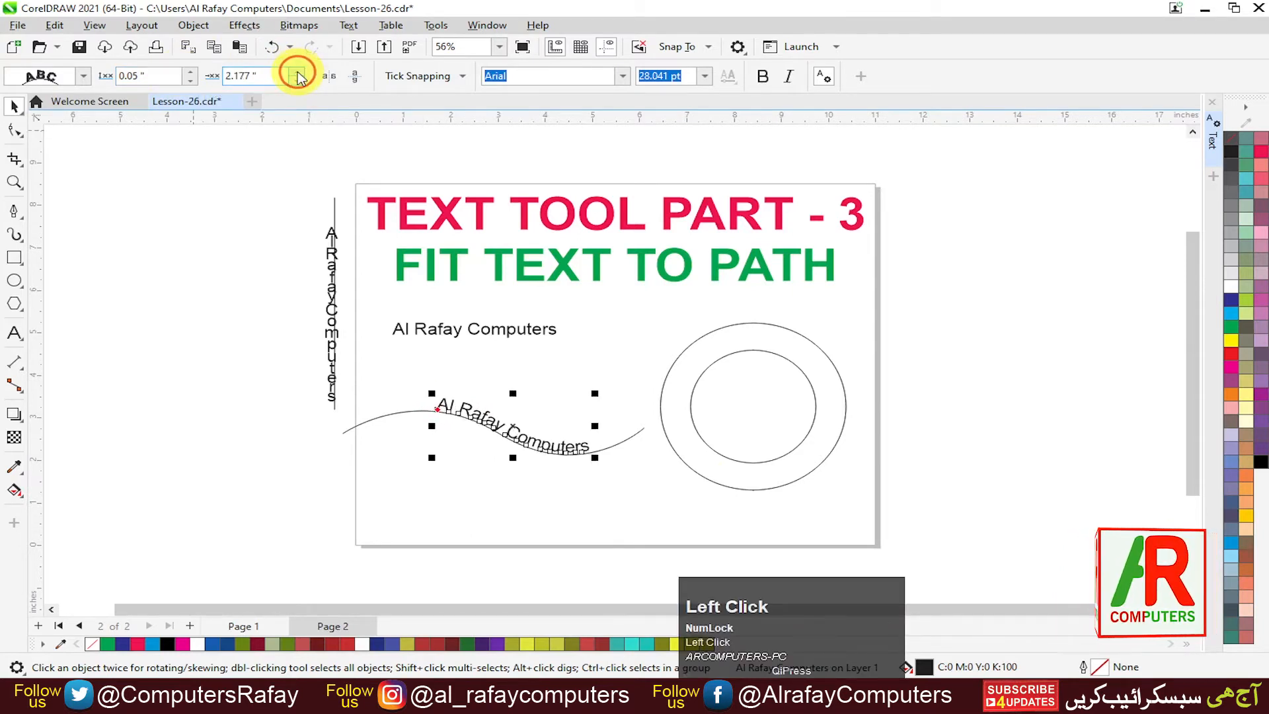
left_click(298, 74)
left_click(298, 74)
Reduce the wavy curve text's offset to 1.527 inches and slide the text along the curve to about 1.258 inches with zero distance.
left_click(298, 81)
left_click(298, 81)
left_click(298, 81)
left_click(298, 81)
left_click(298, 81)
left_click(298, 80)
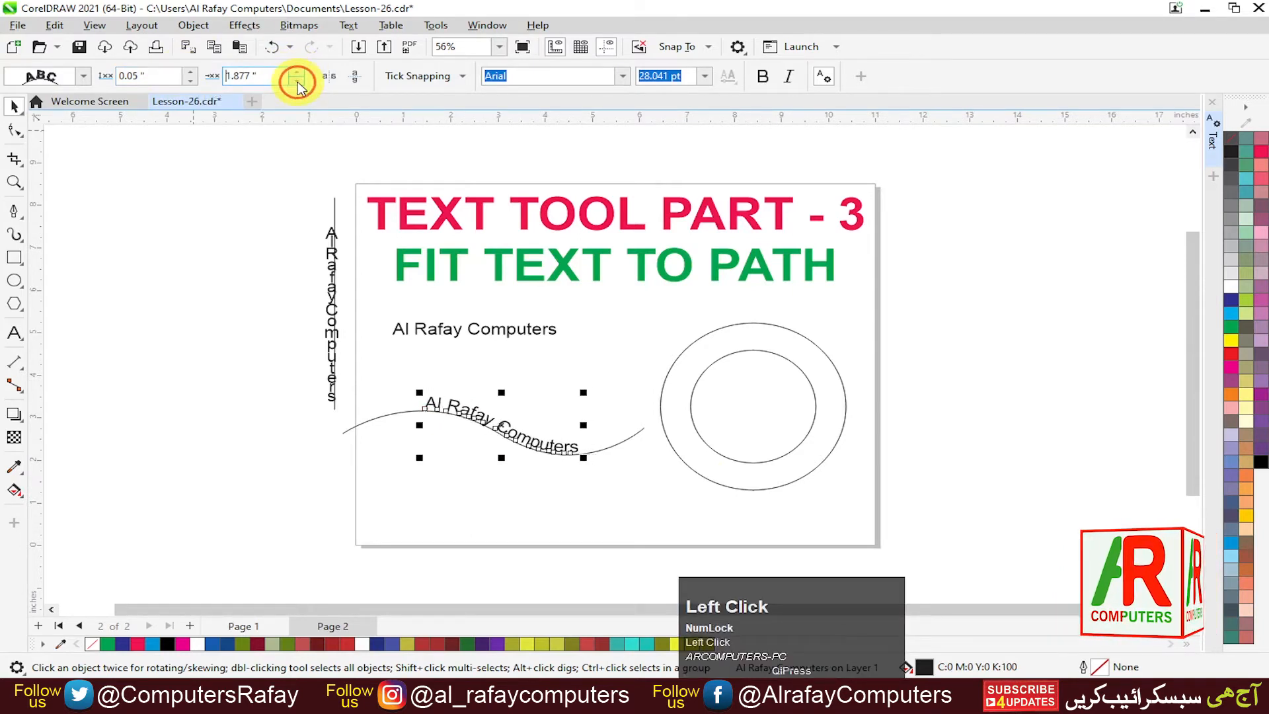
left_click(298, 80)
left_click(298, 81)
left_click(298, 80)
left_click(298, 81)
left_click(298, 81)
left_click(298, 81)
left_click(298, 80)
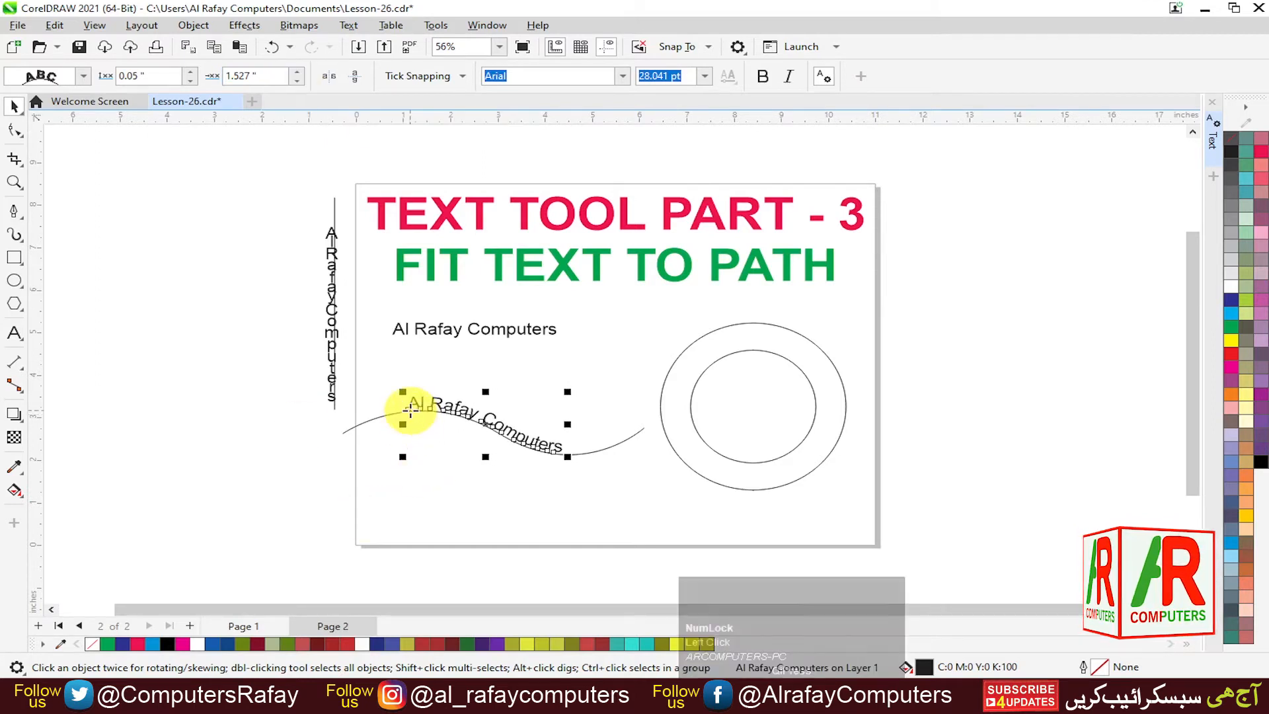
mouse_move(407, 409)
left_mouse_down()
mouse_move(410, 363)
mouse_move(433, 332)
mouse_move(425, 392)
mouse_move(396, 408)
left_mouse_up()
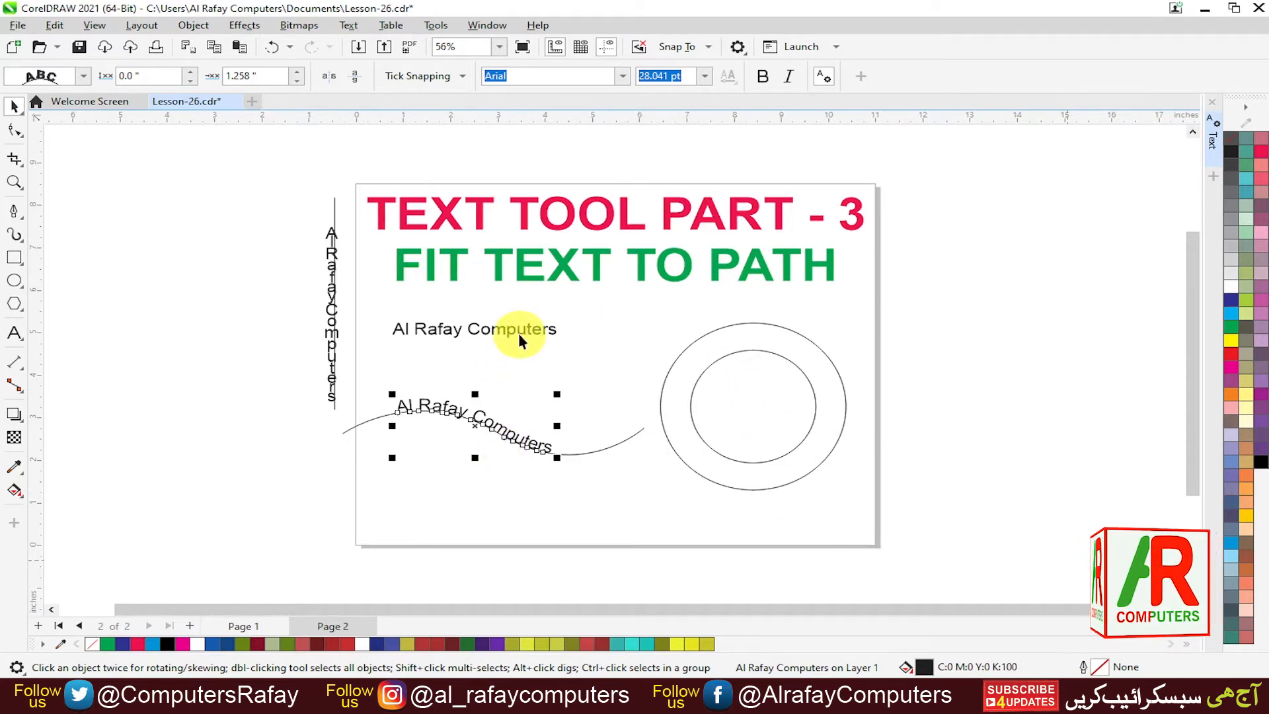
Enlarge the straight Al Rafay Computers text to about 37.387 pt and place one copy beside the page and another above the wavy curve.
left_click(560, 331)
left_click_drag(564, 335, 616, 300)
left_click_drag(547, 330, 1014, 302)
right_click(1014, 301)
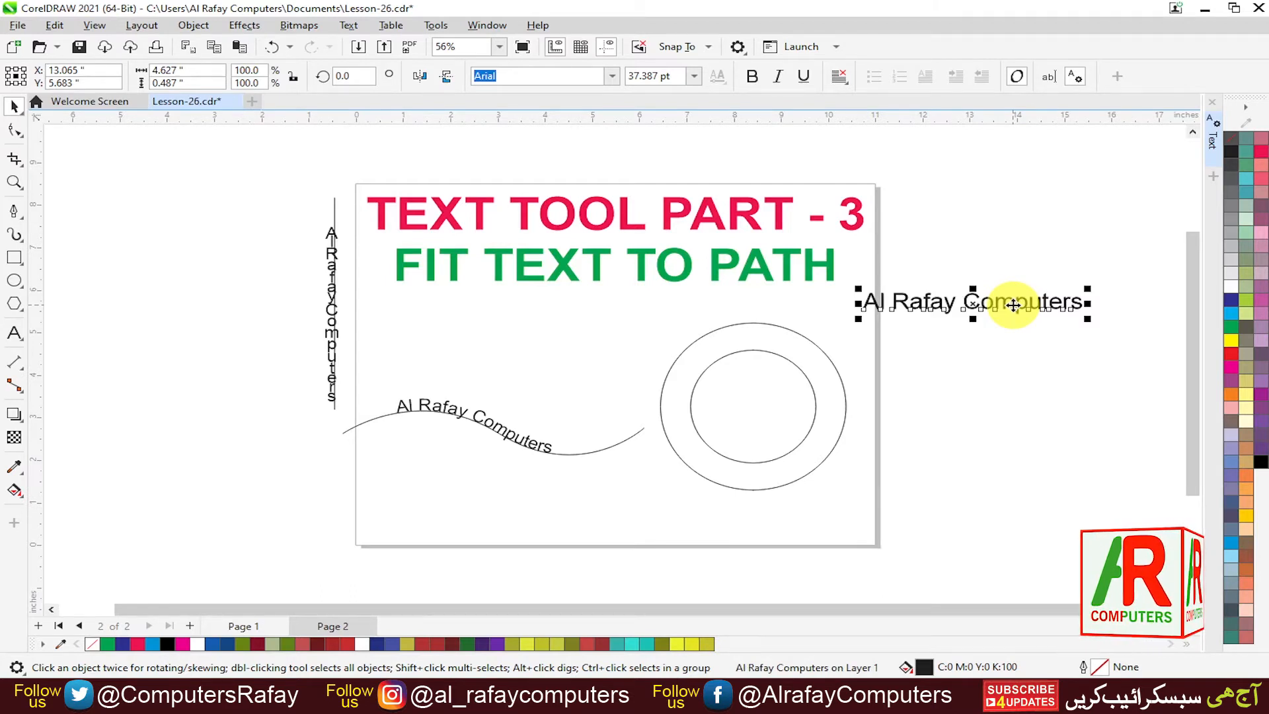
left_click_drag(968, 310, 513, 321)
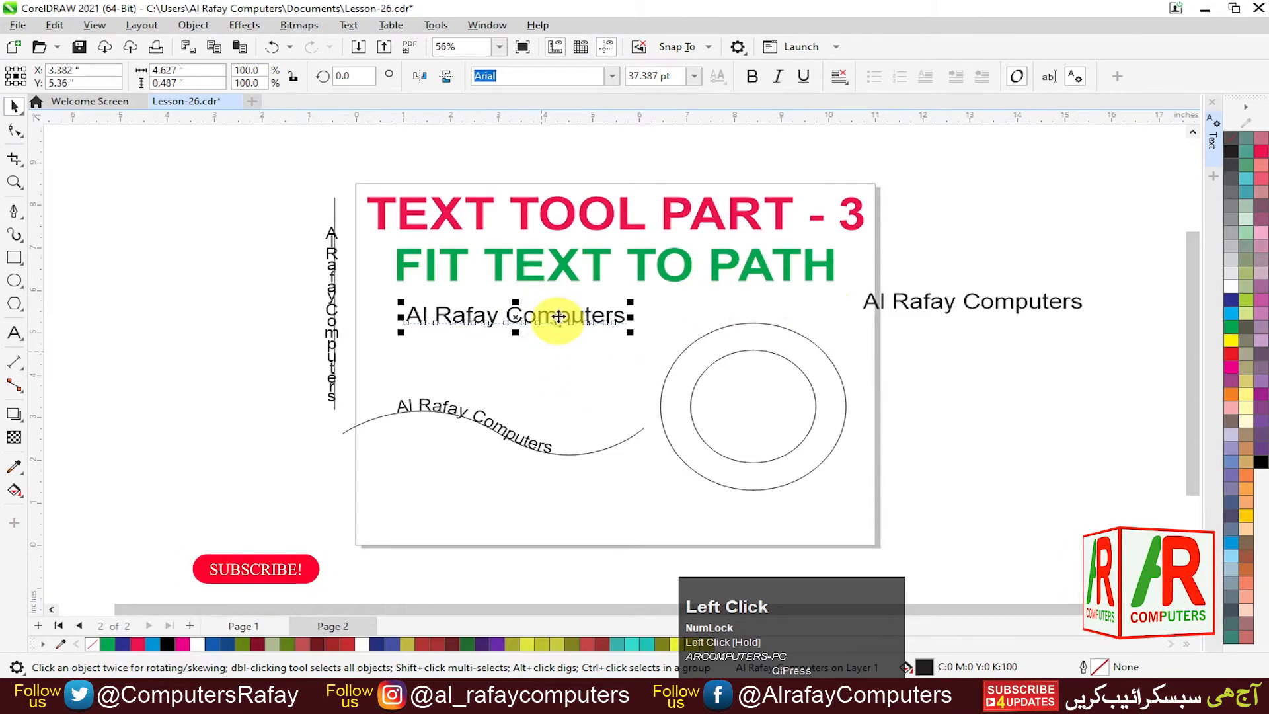
Fit the text copy beside the page to the top of the inner circle and shift it outward between the two circles.
left_click(992, 309)
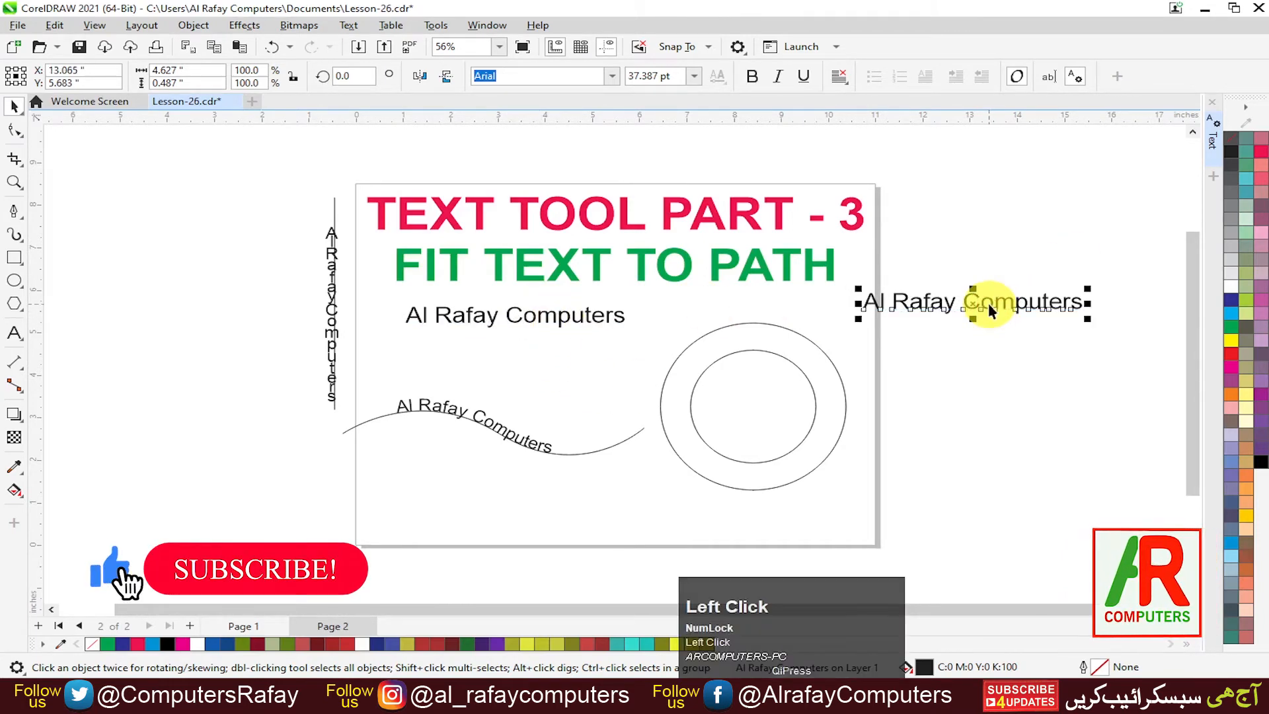
left_click(348, 27)
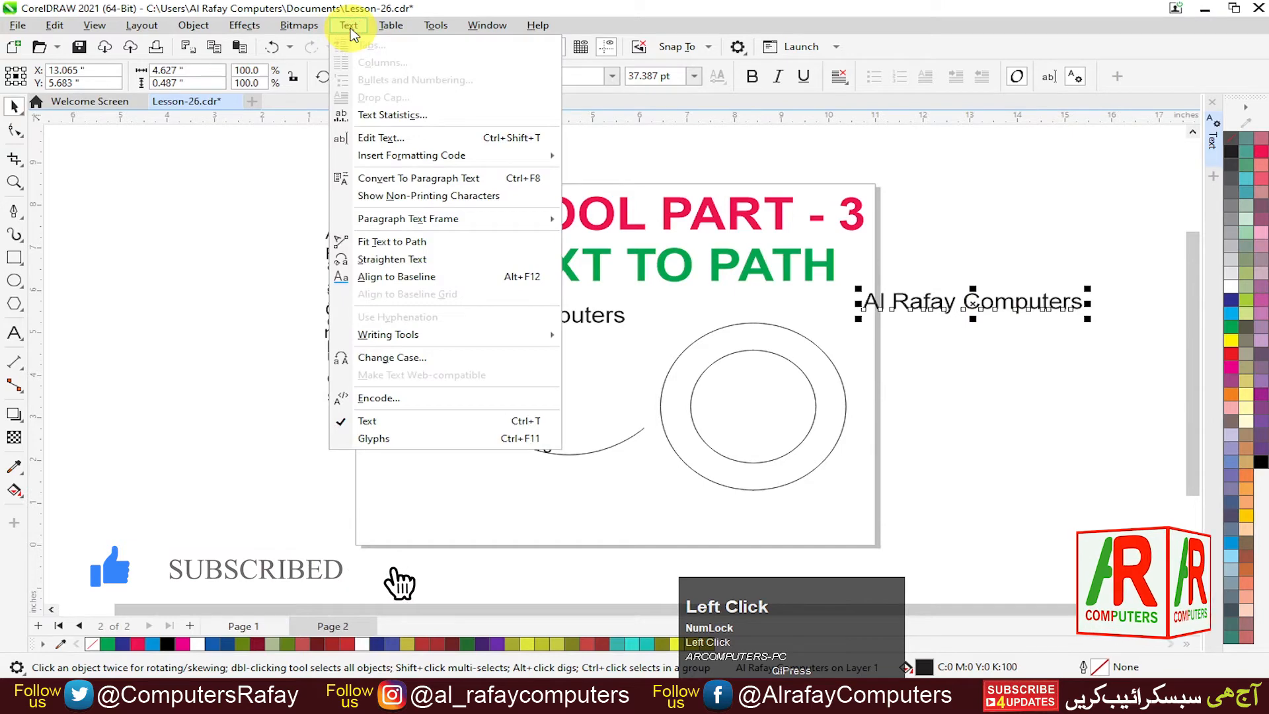
left_click(378, 242)
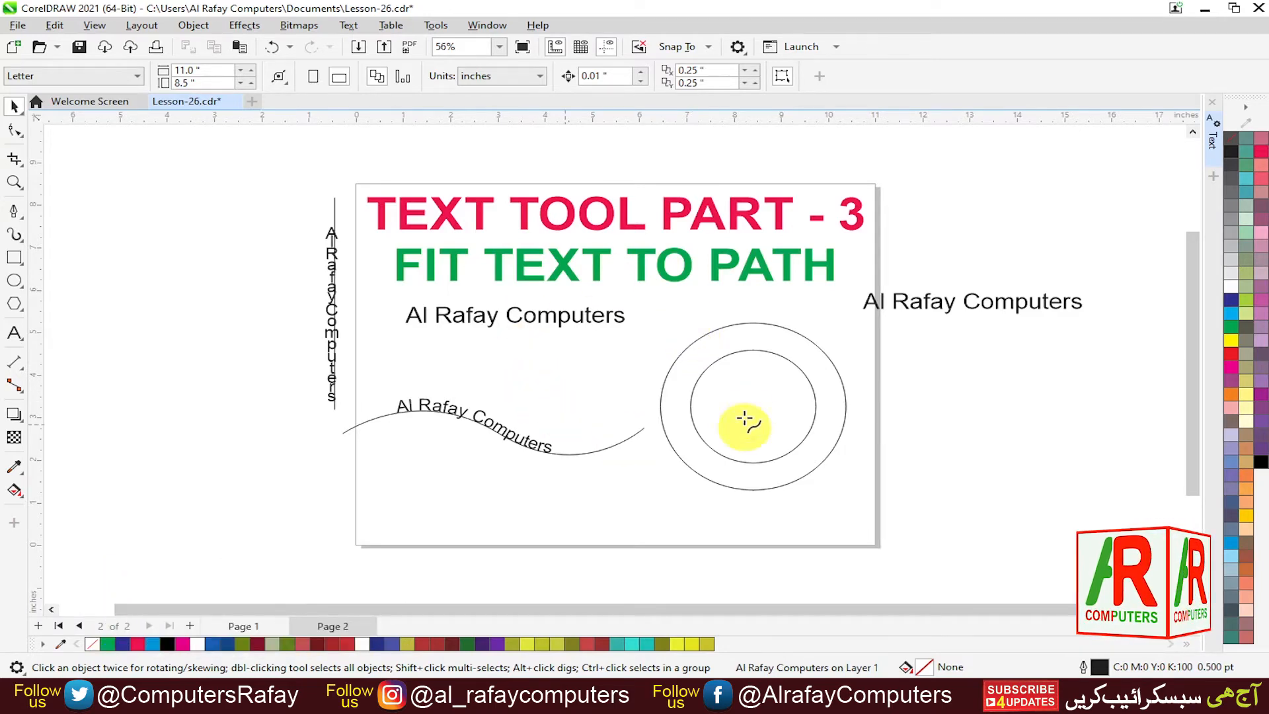
left_click(750, 352)
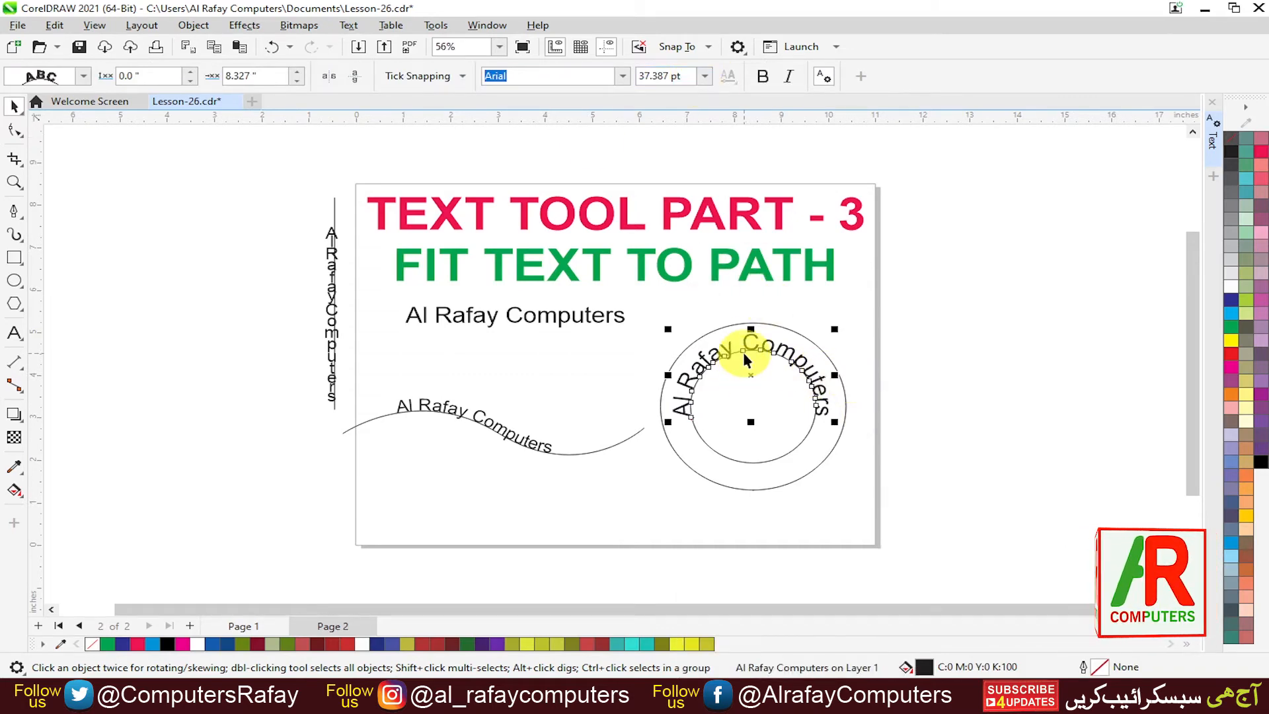
left_click_drag(743, 353, 680, 413)
left_click(1060, 406)
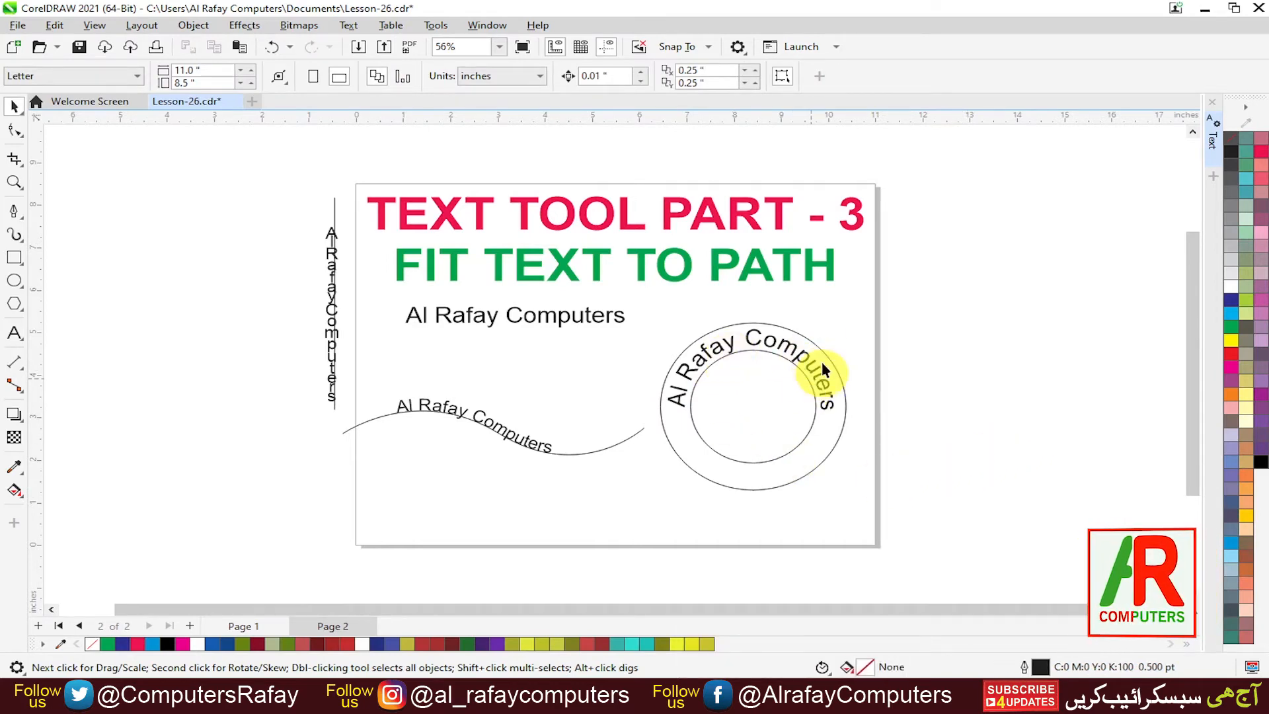
Replace the wording of the remaining straight text above the wavy curve with Chunian.
left_click(561, 315)
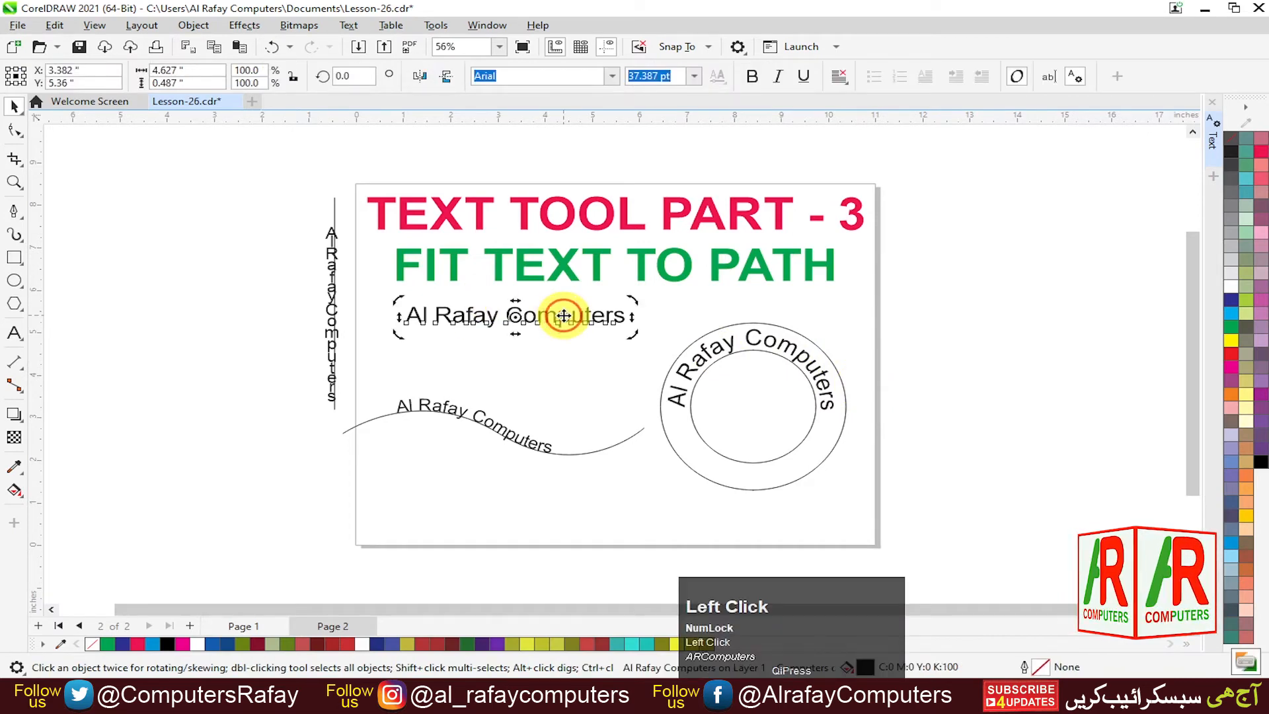
double_click(565, 316)
left_click_drag(622, 317, 353, 325)
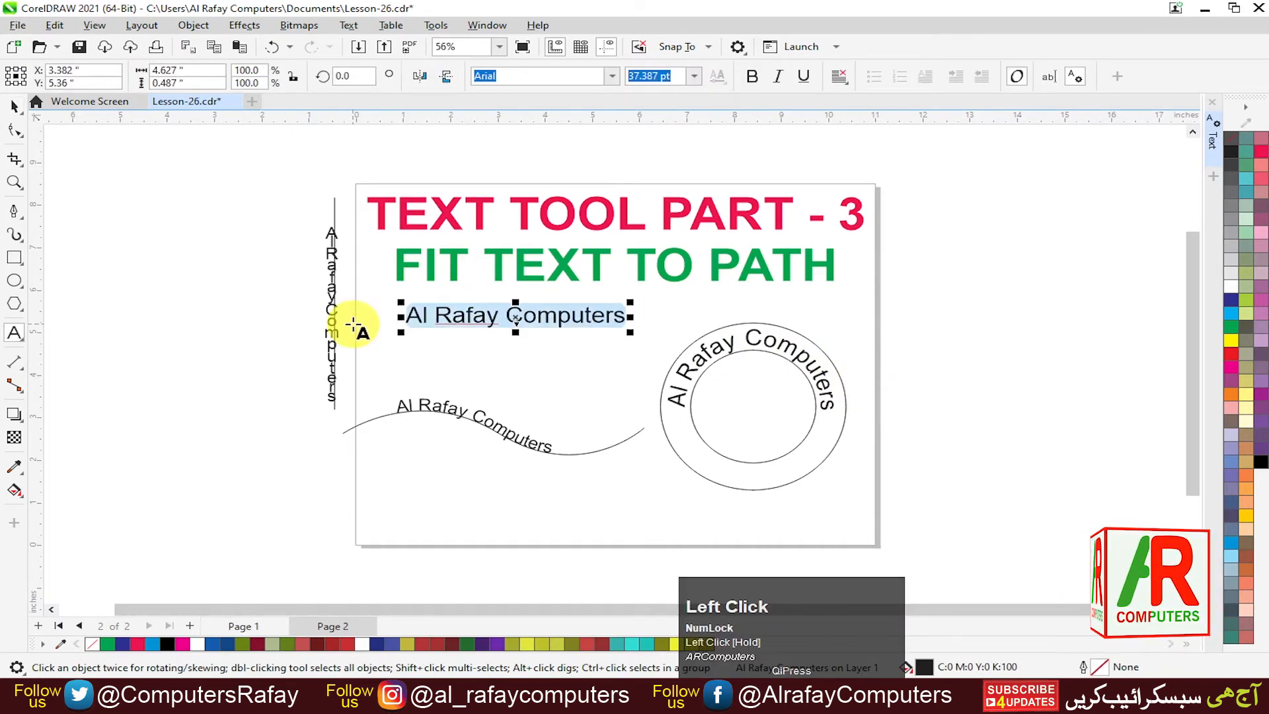
type("Chunian")
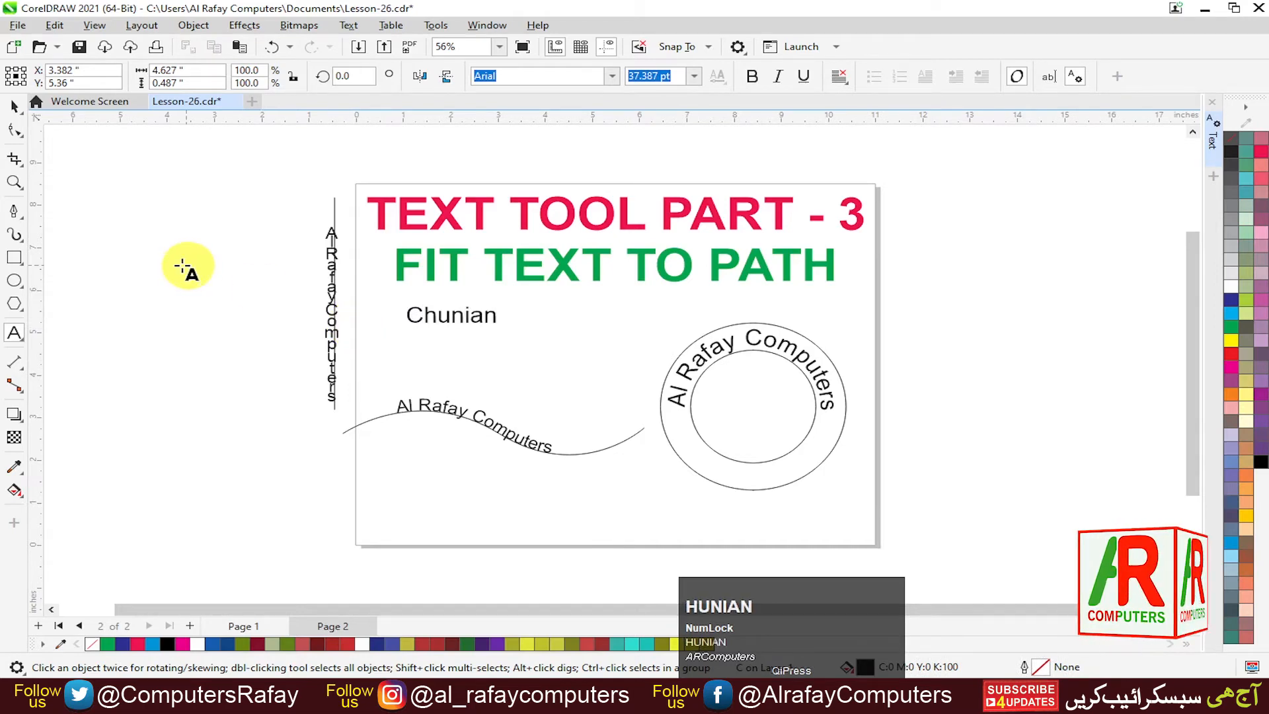
left_click(15, 107)
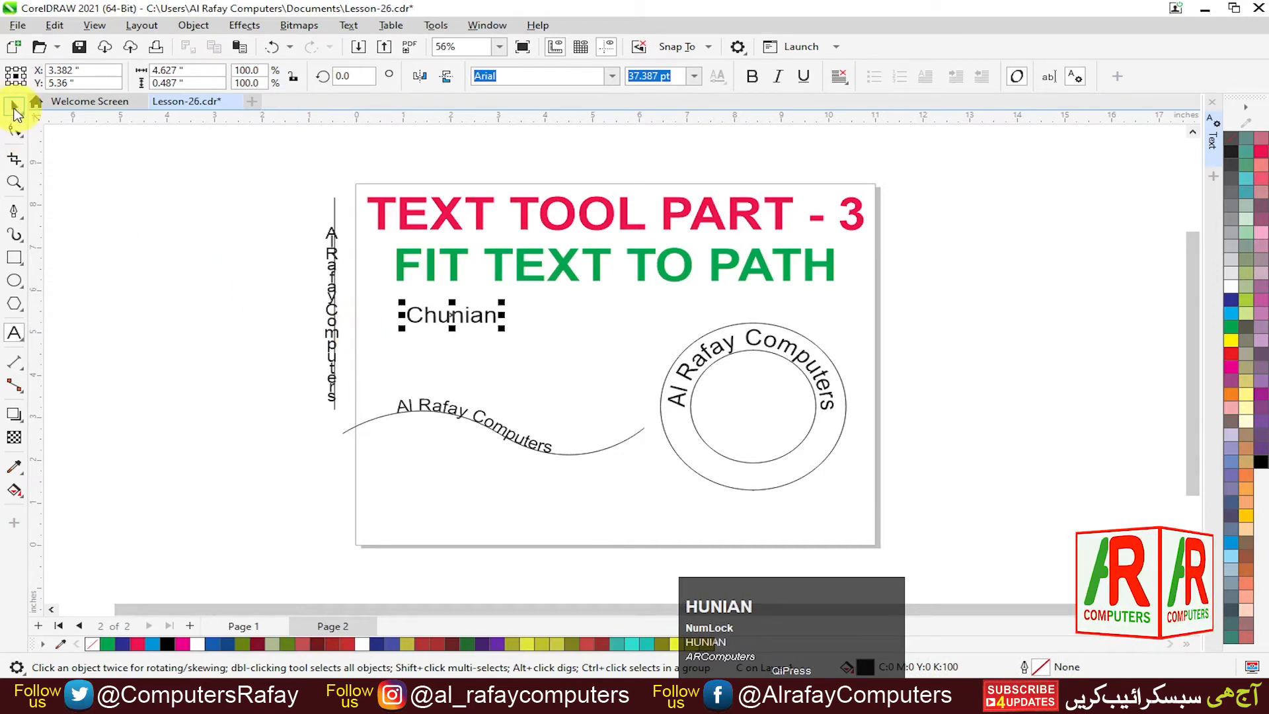
left_click(16, 107)
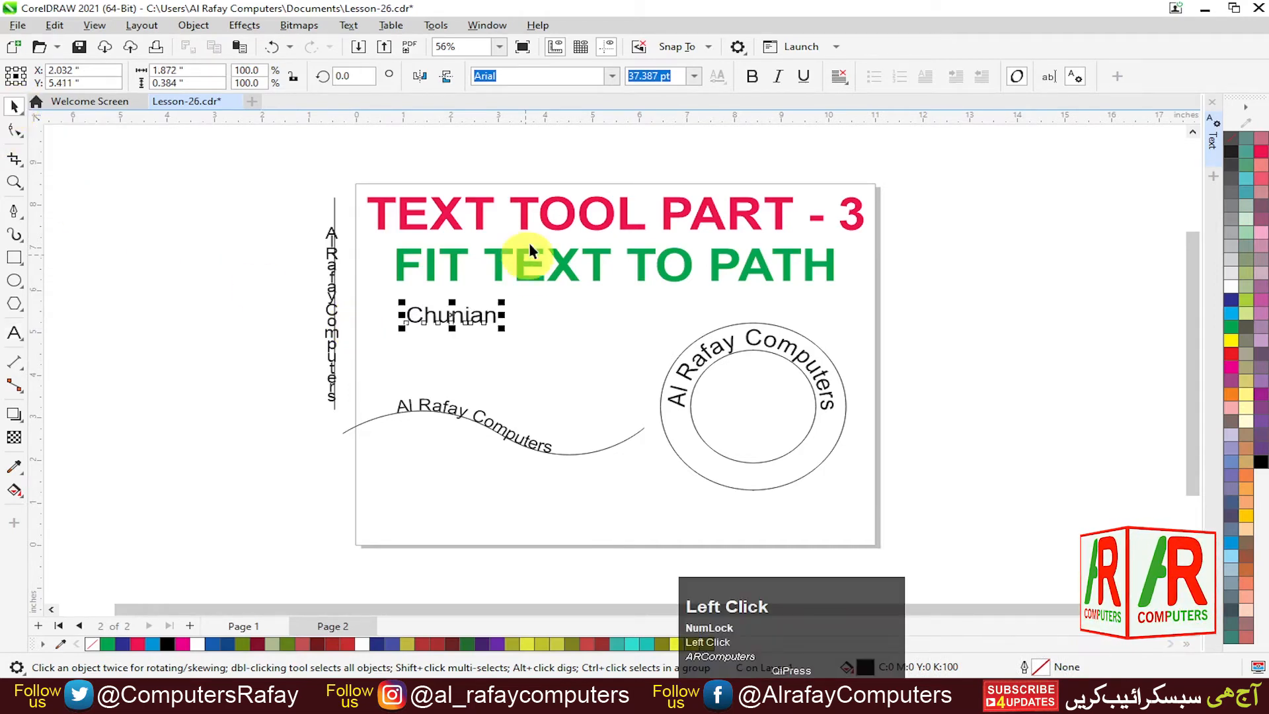
Fit the Chunian text to the bottom of the outer circle with an offset of about 6.169 inches.
left_click(349, 26)
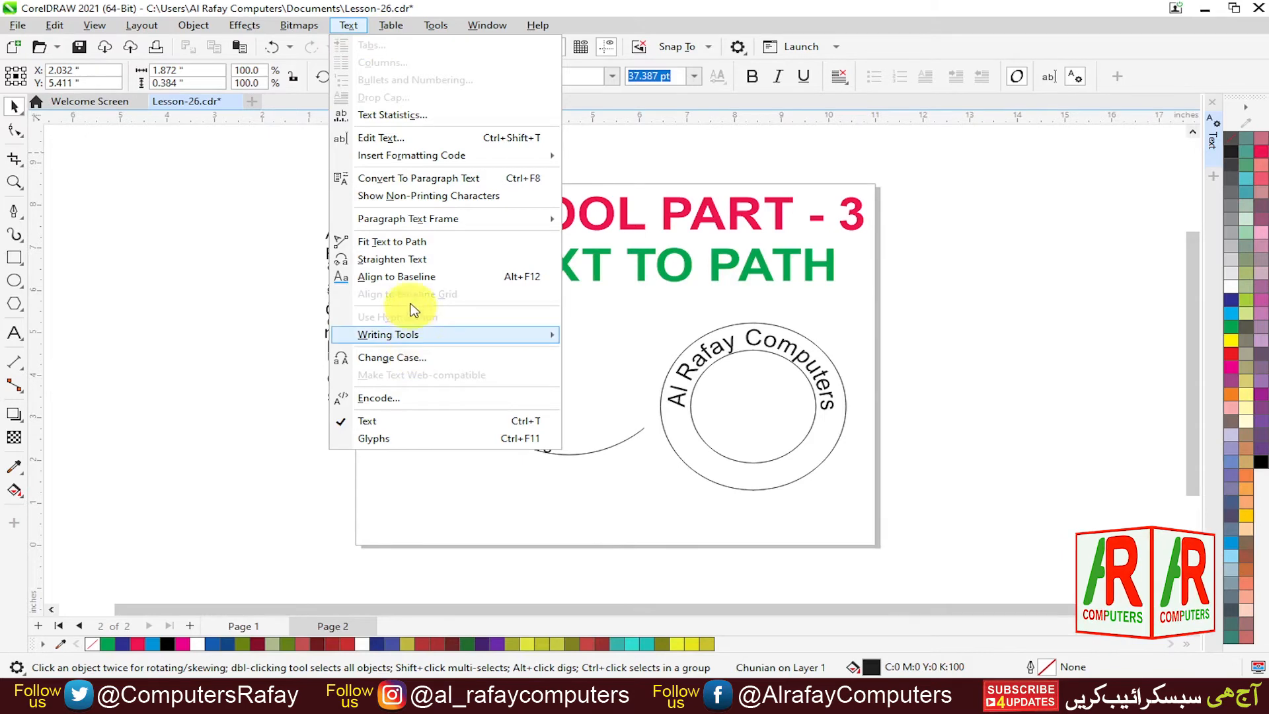
left_click(390, 242)
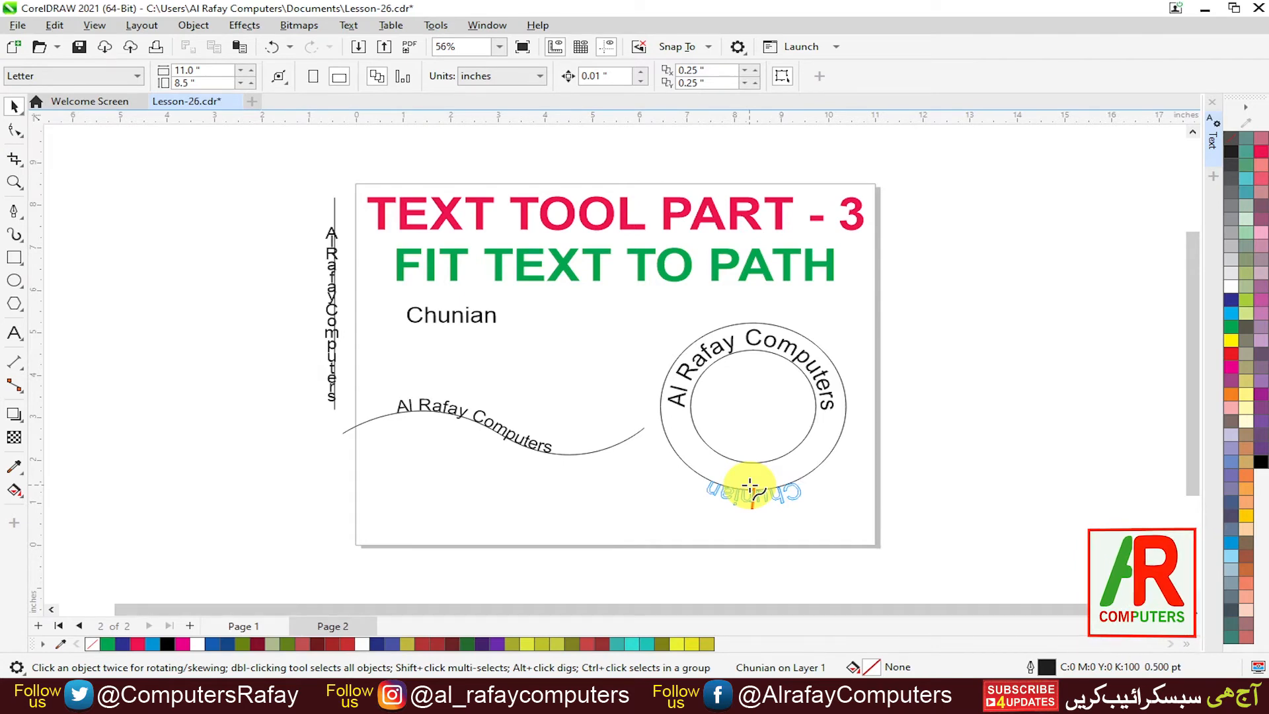
left_click(750, 485)
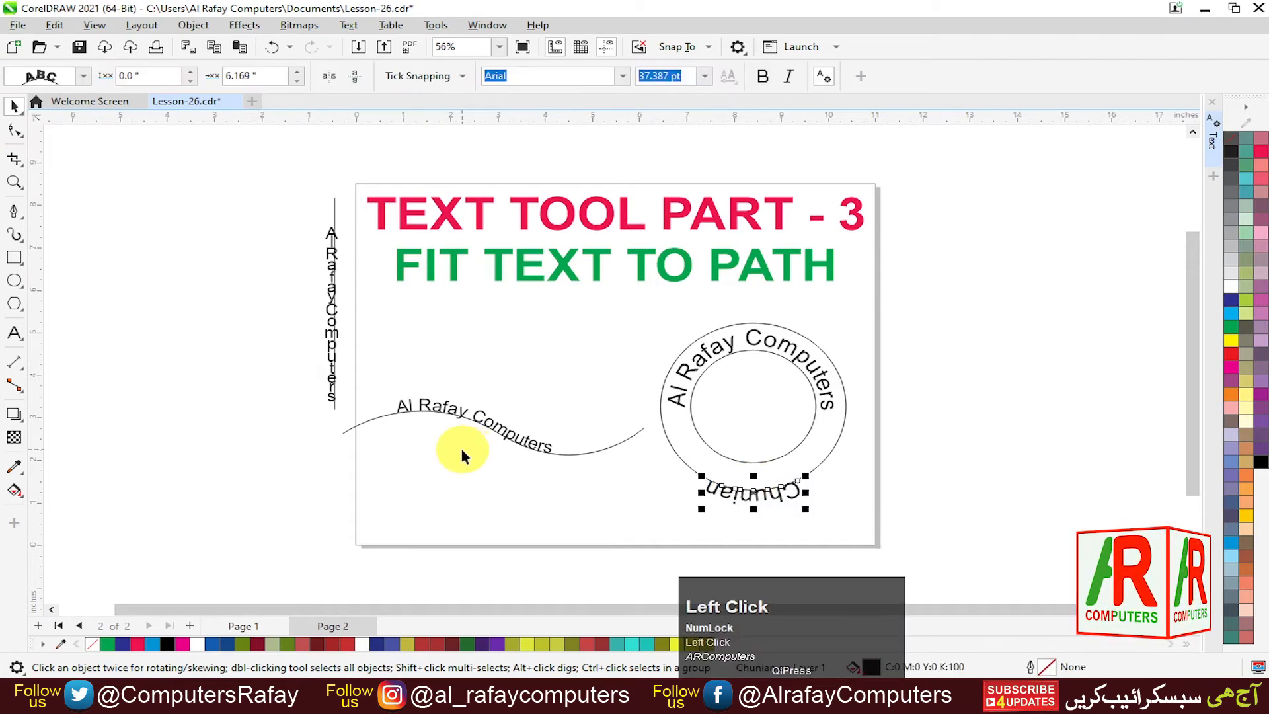
Mirror the Chunian text vertically and horizontally, and move it between the circles at about -0.25 inches distance and 5.385 inches offset.
left_click(357, 80)
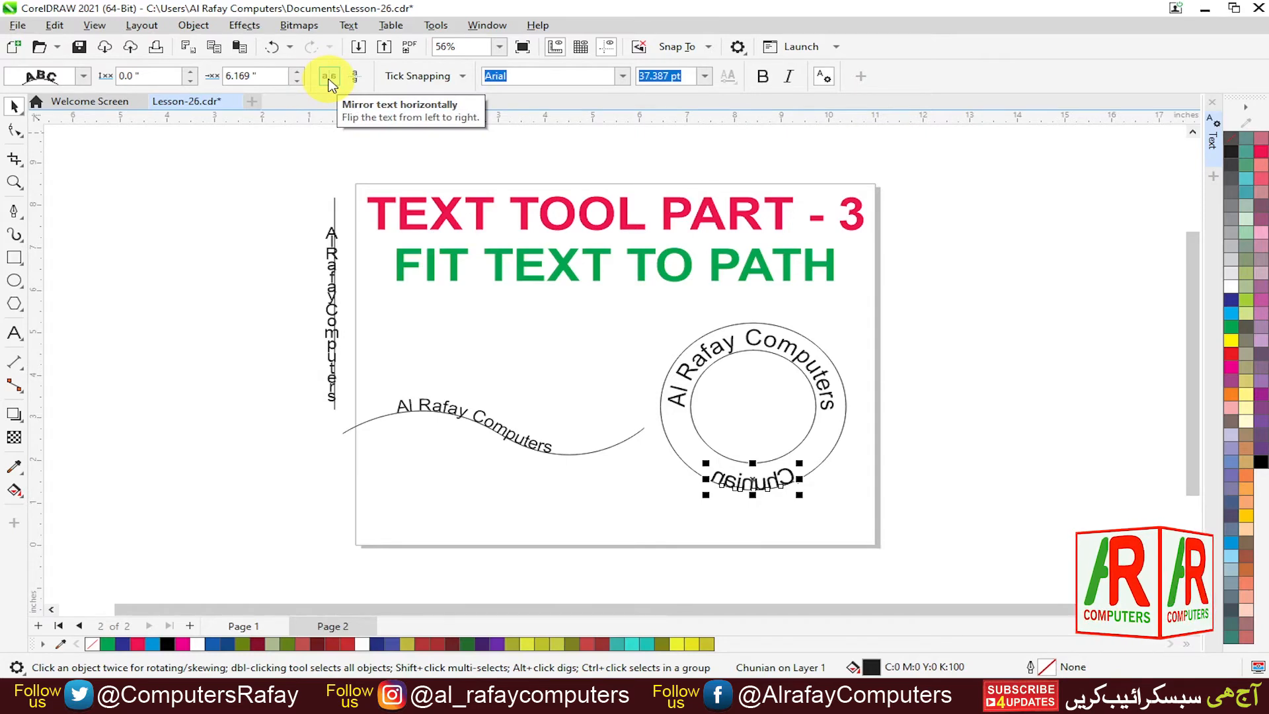
left_click(329, 78)
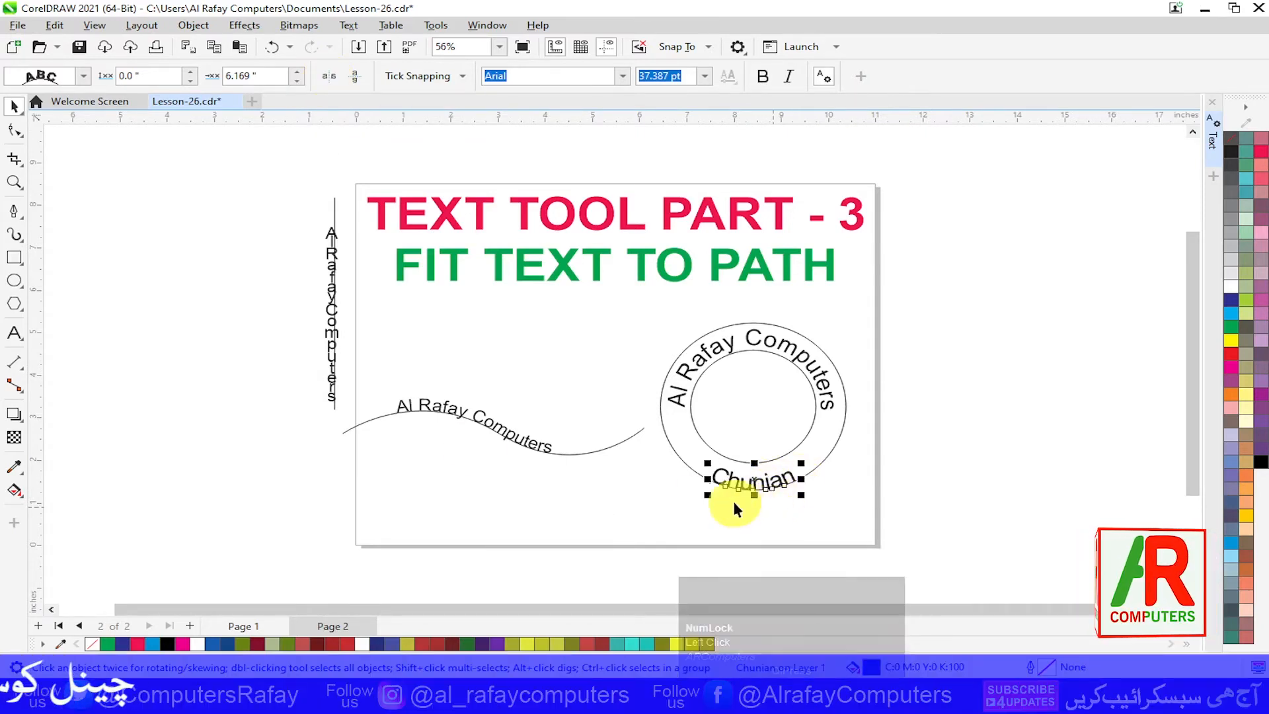
mouse_move(739, 492)
left_mouse_down()
mouse_move(737, 477)
mouse_move(740, 498)
left_mouse_up()
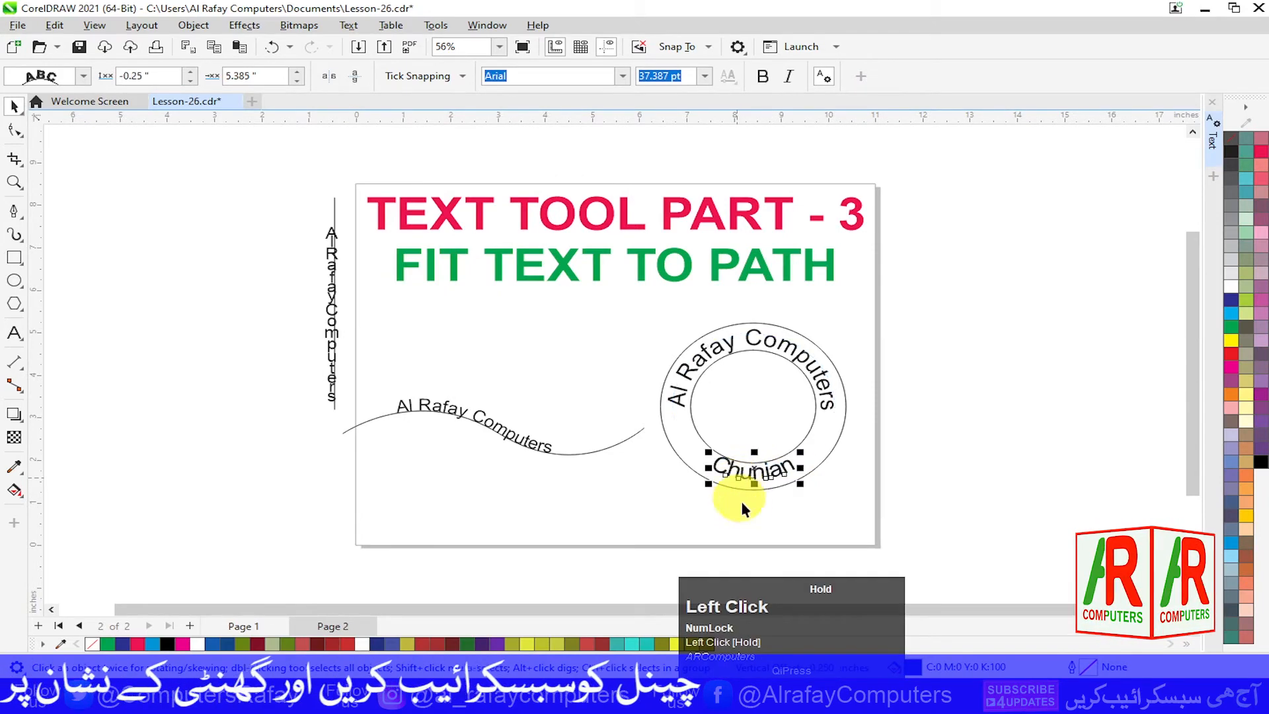
left_click(925, 475)
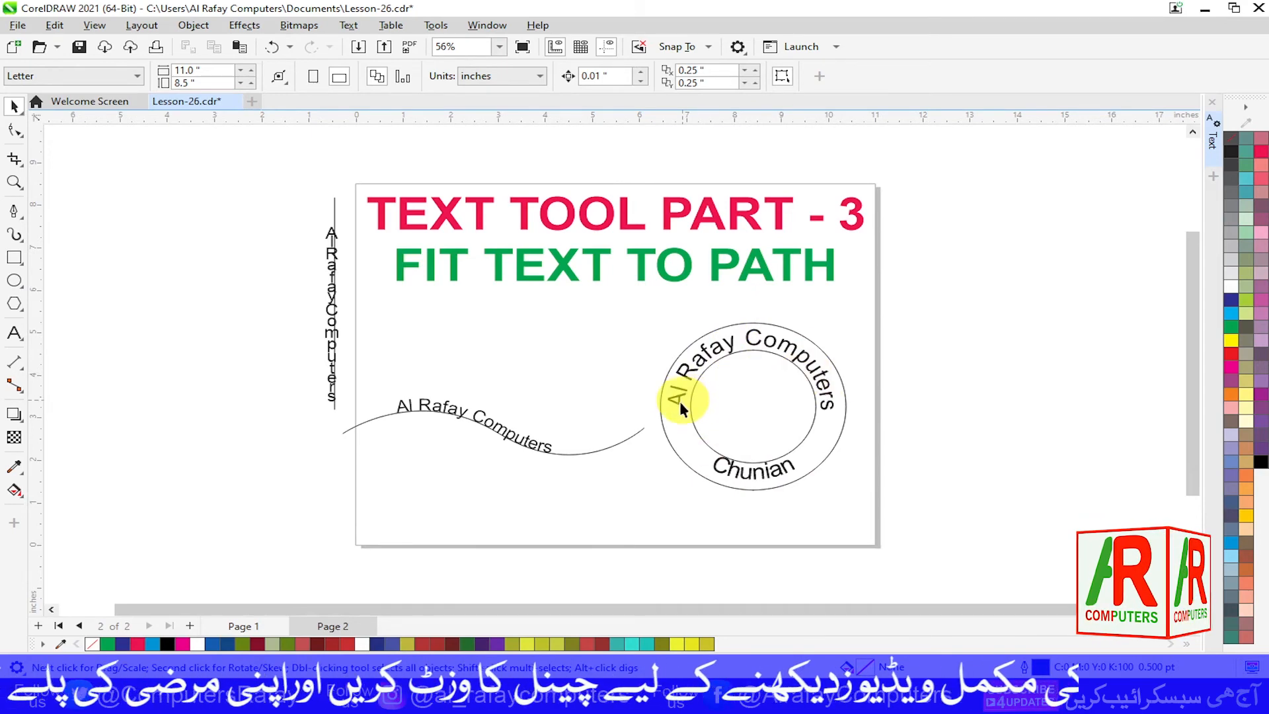
left_click(748, 470)
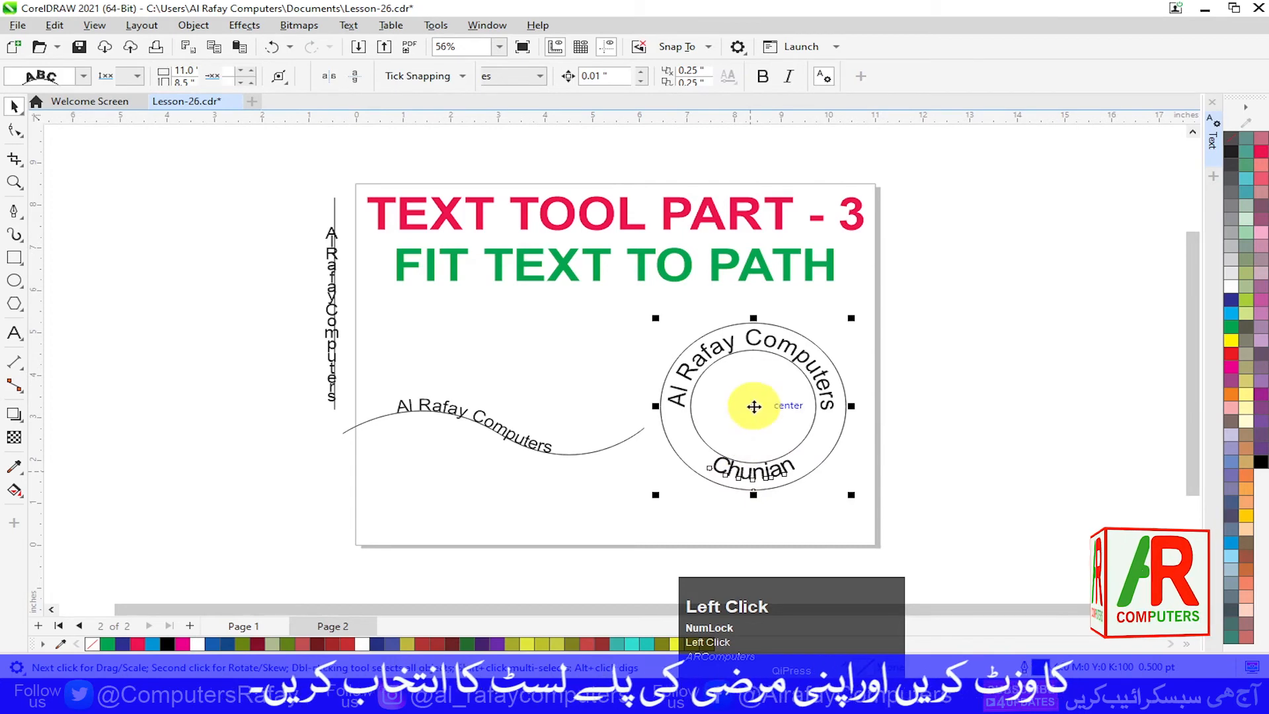
left_click(972, 418)
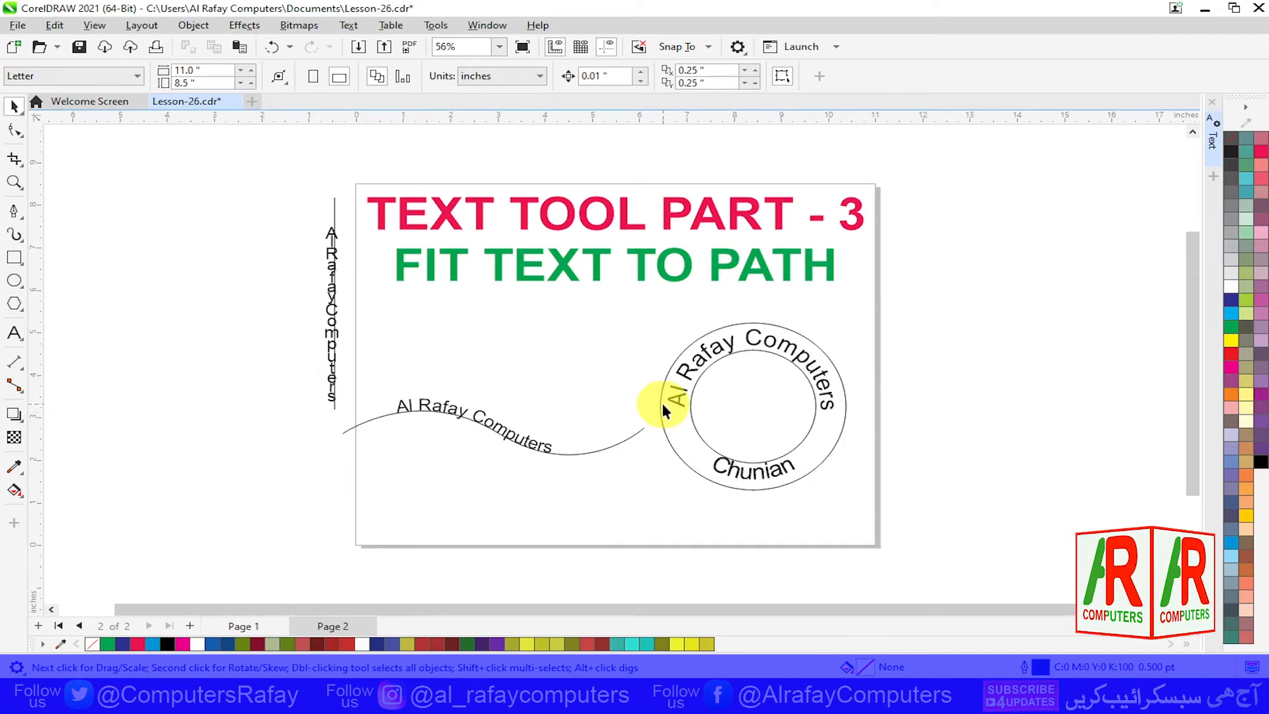
Change the case of the green FIT TEXT TO PATH heading to lowercase.
left_click(675, 277)
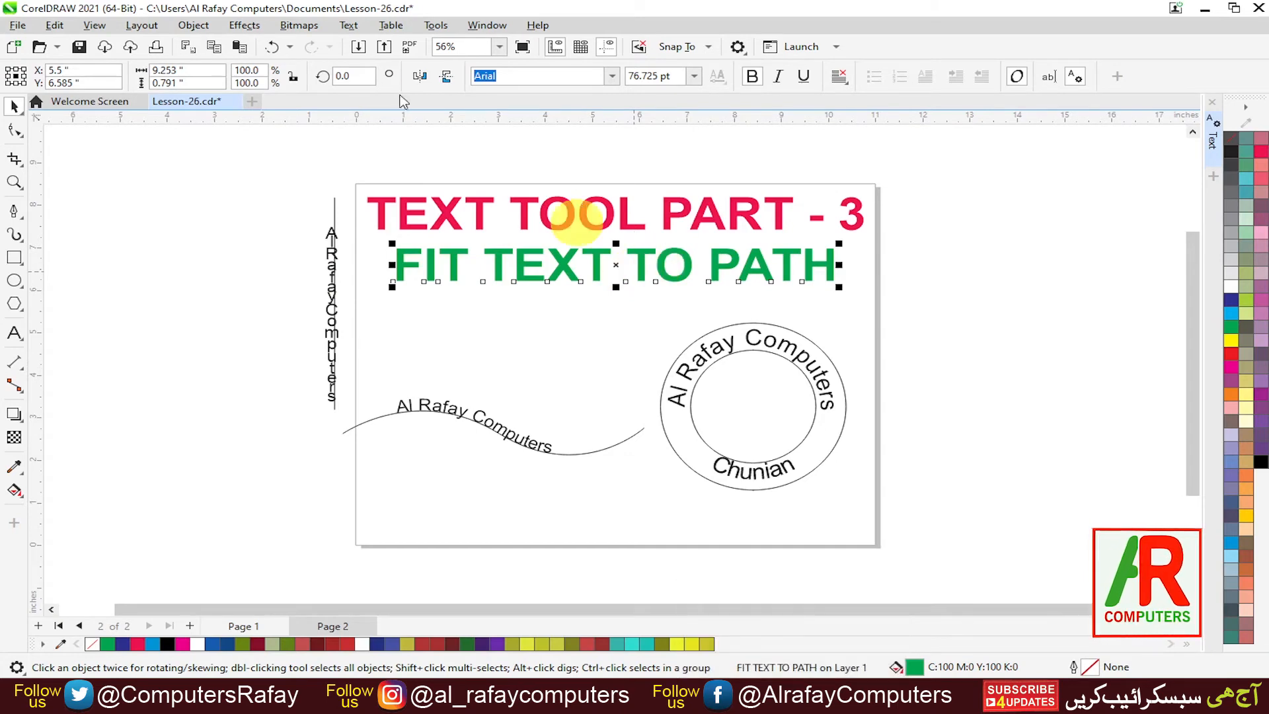
left_click(347, 26)
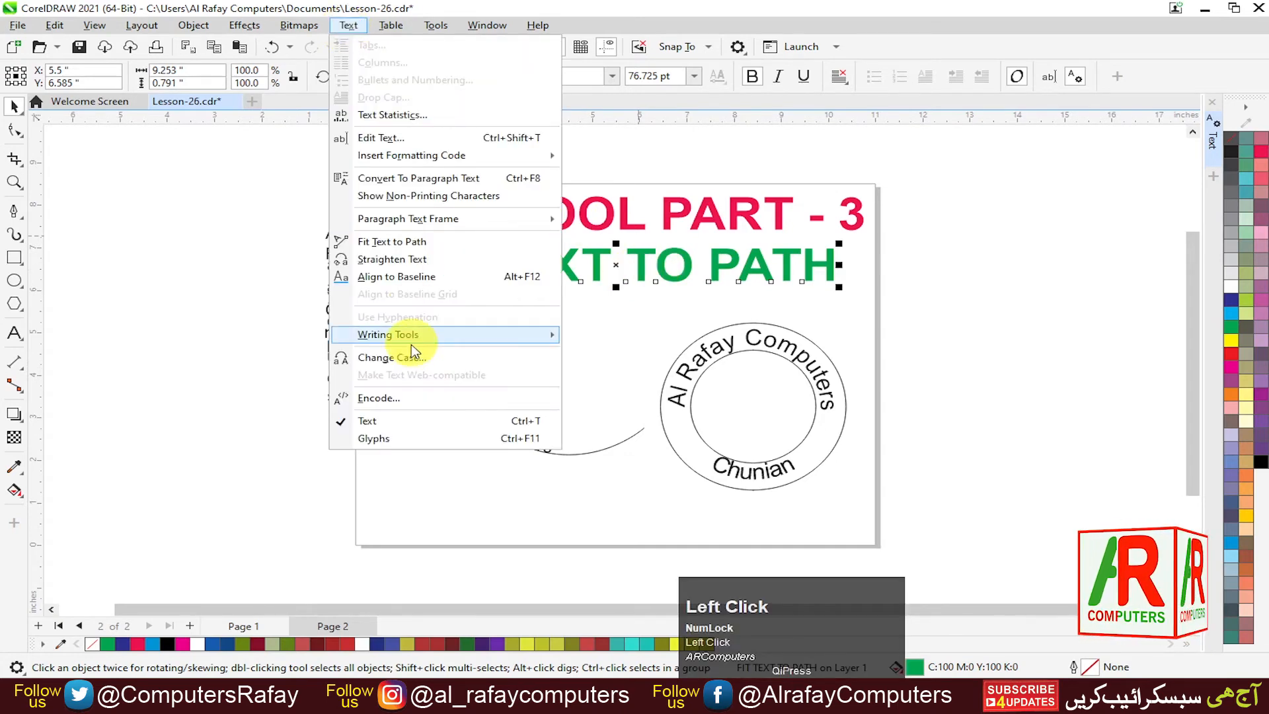
mouse_move(411, 342)
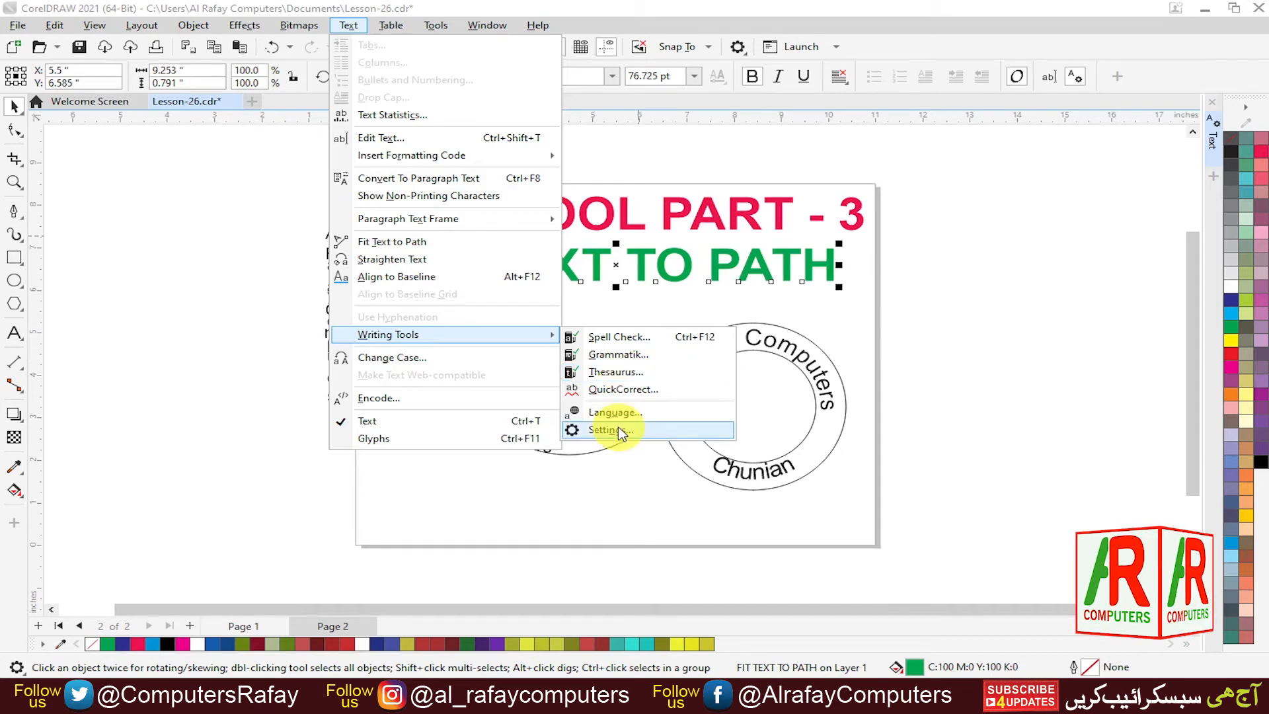
left_click(393, 360)
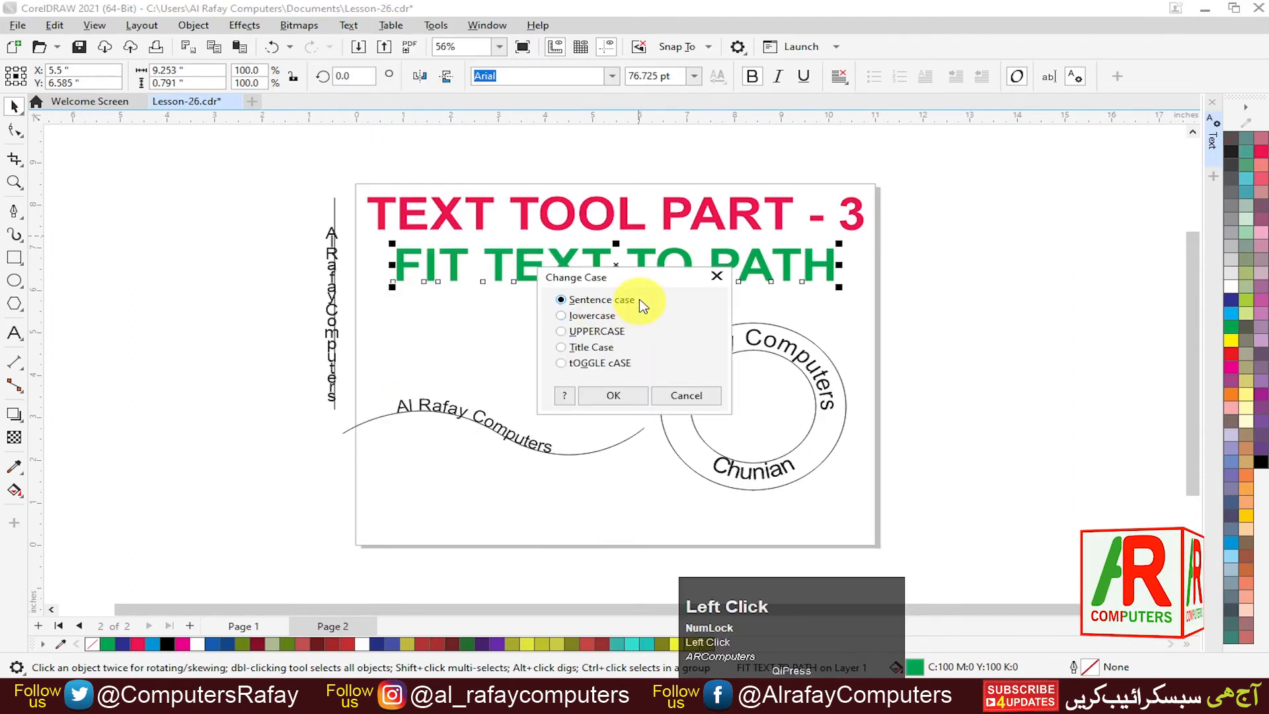
left_click_drag(639, 283, 995, 236)
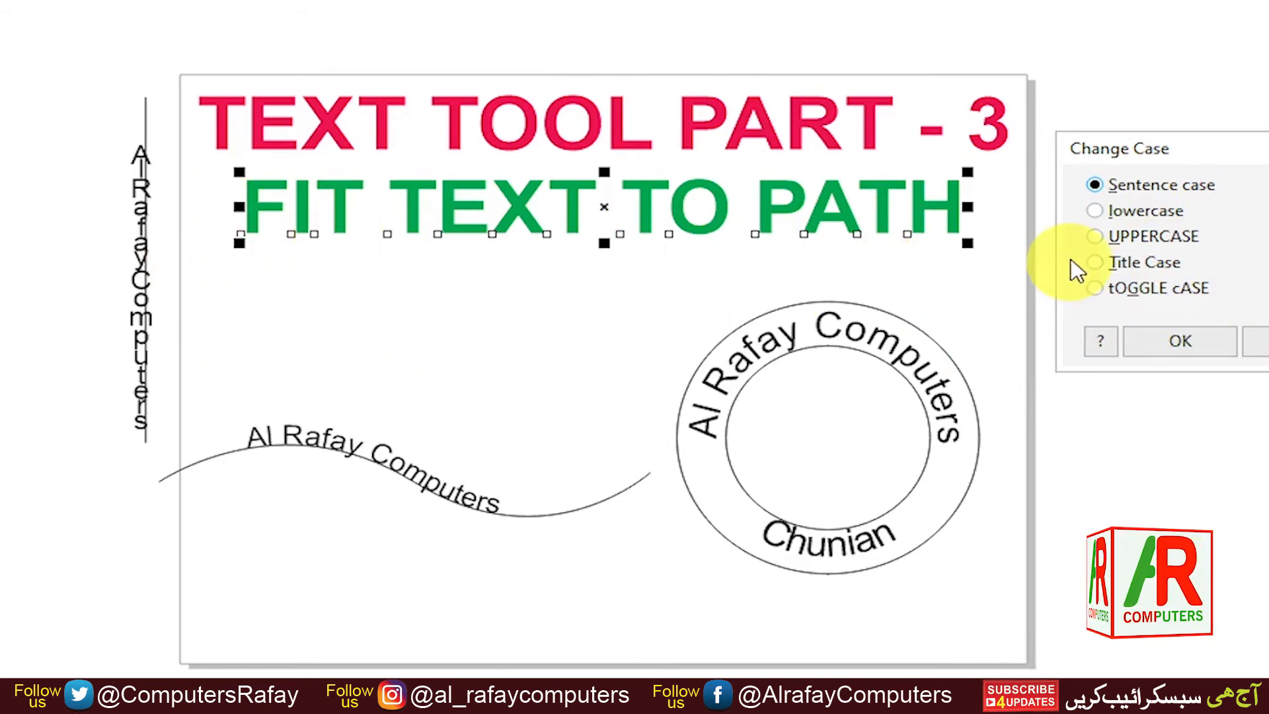
left_click(1095, 211)
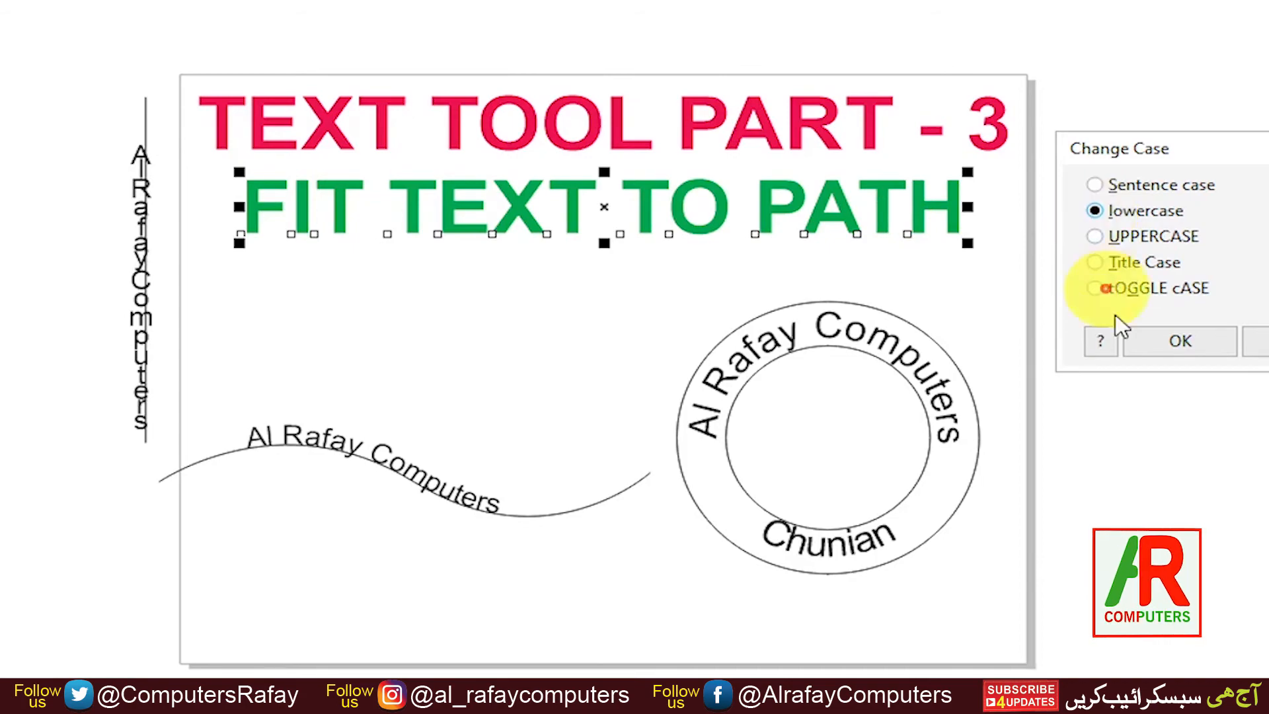
left_click(1173, 340)
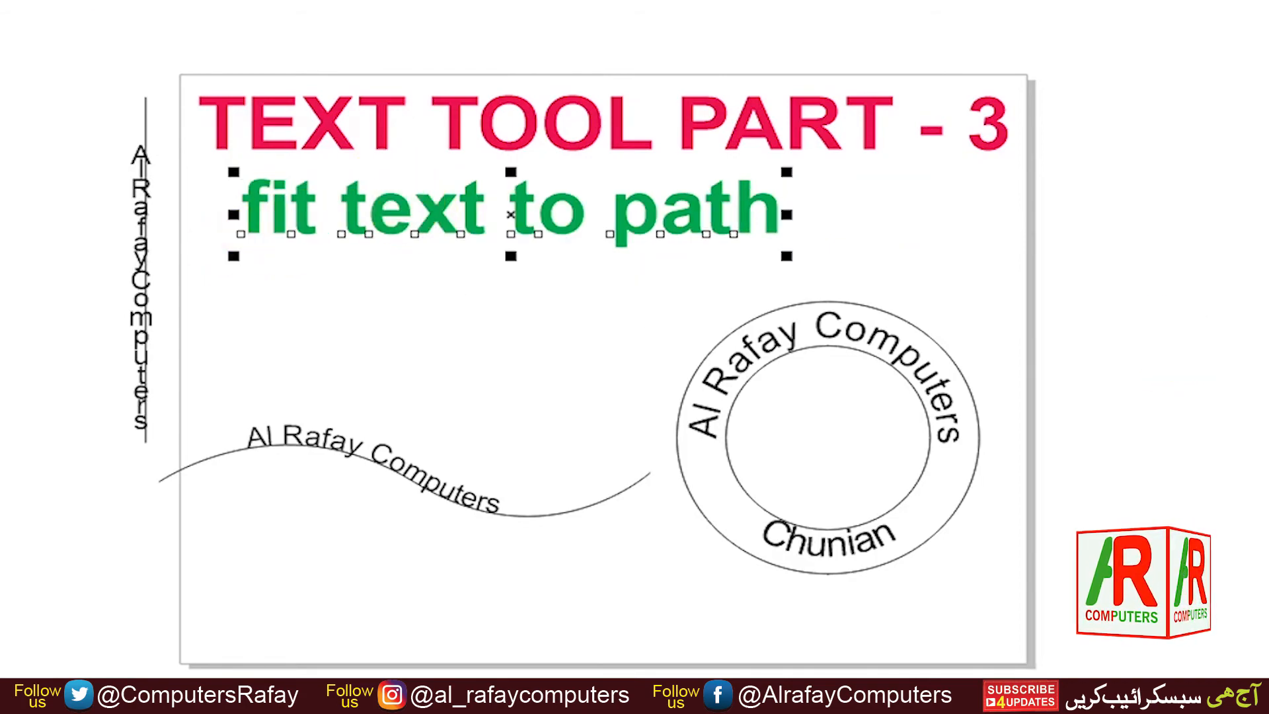
Change the case of the green fit text to path heading to UPPERCASE.
left_click(348, 26)
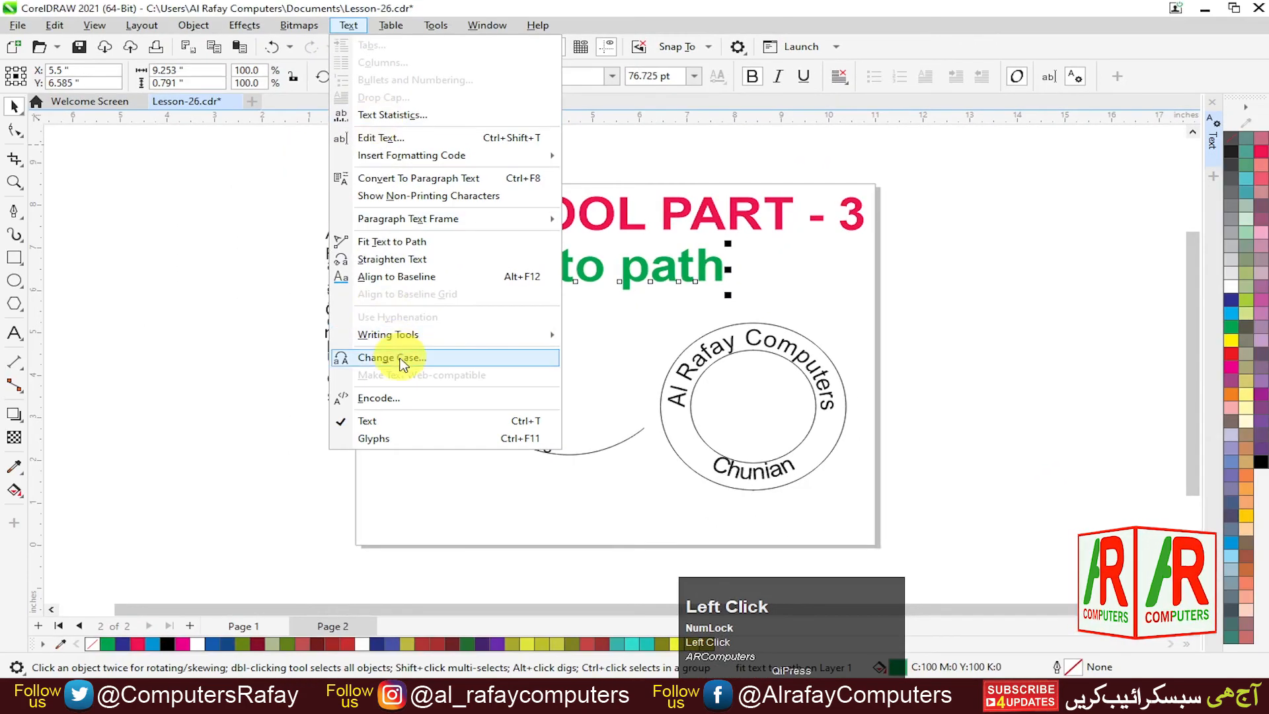
left_click(402, 363)
left_click_drag(642, 286, 994, 253)
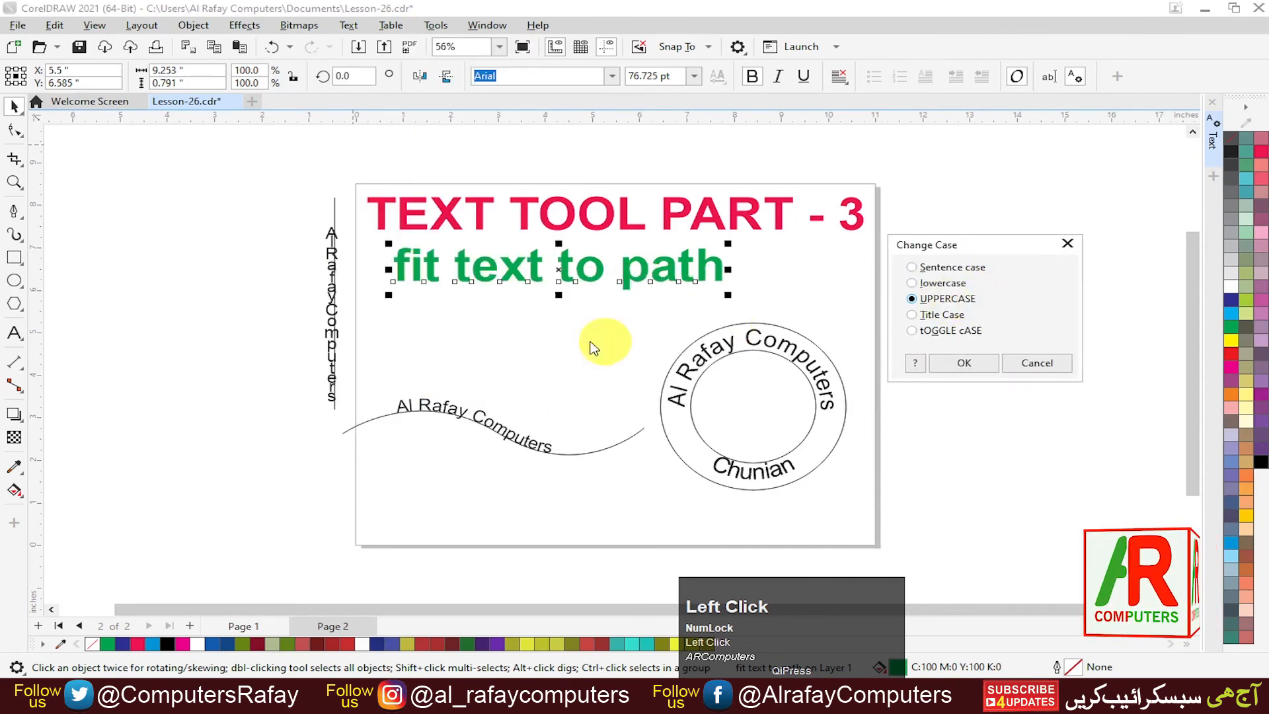
left_click(960, 365)
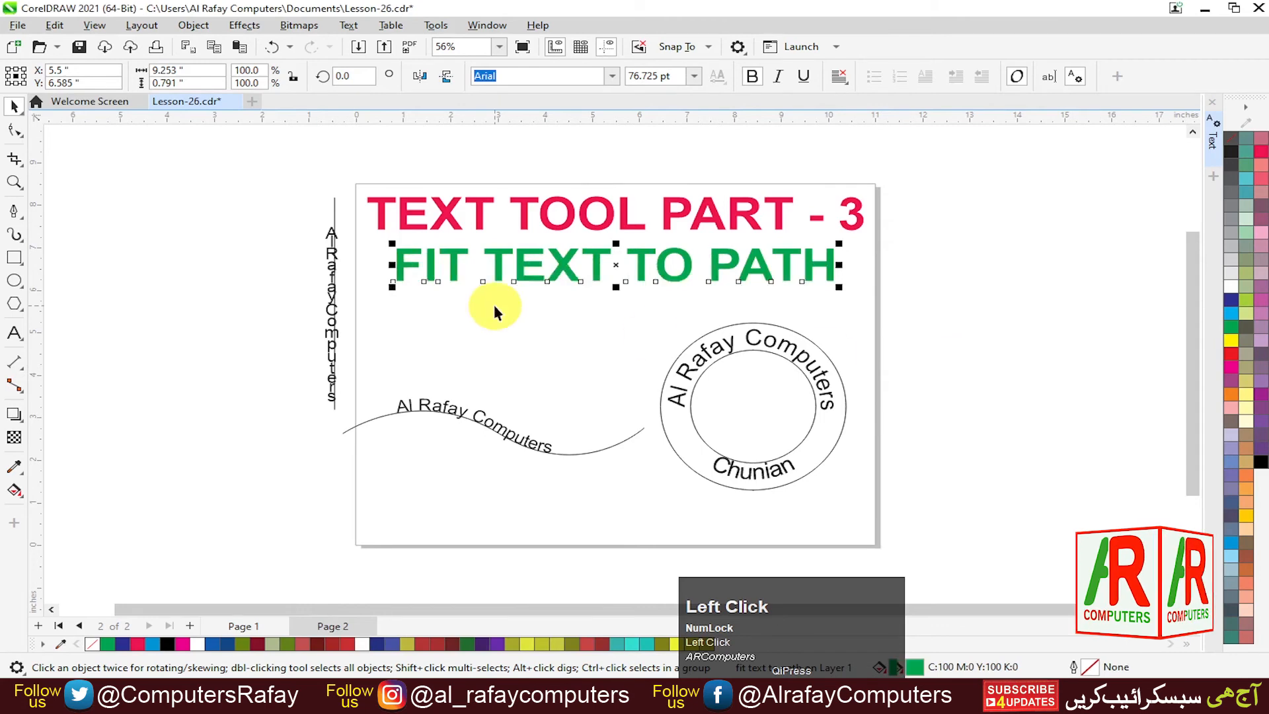
Change the case of the green FIT TEXT TO PATH heading to Sentence case.
left_click(349, 26)
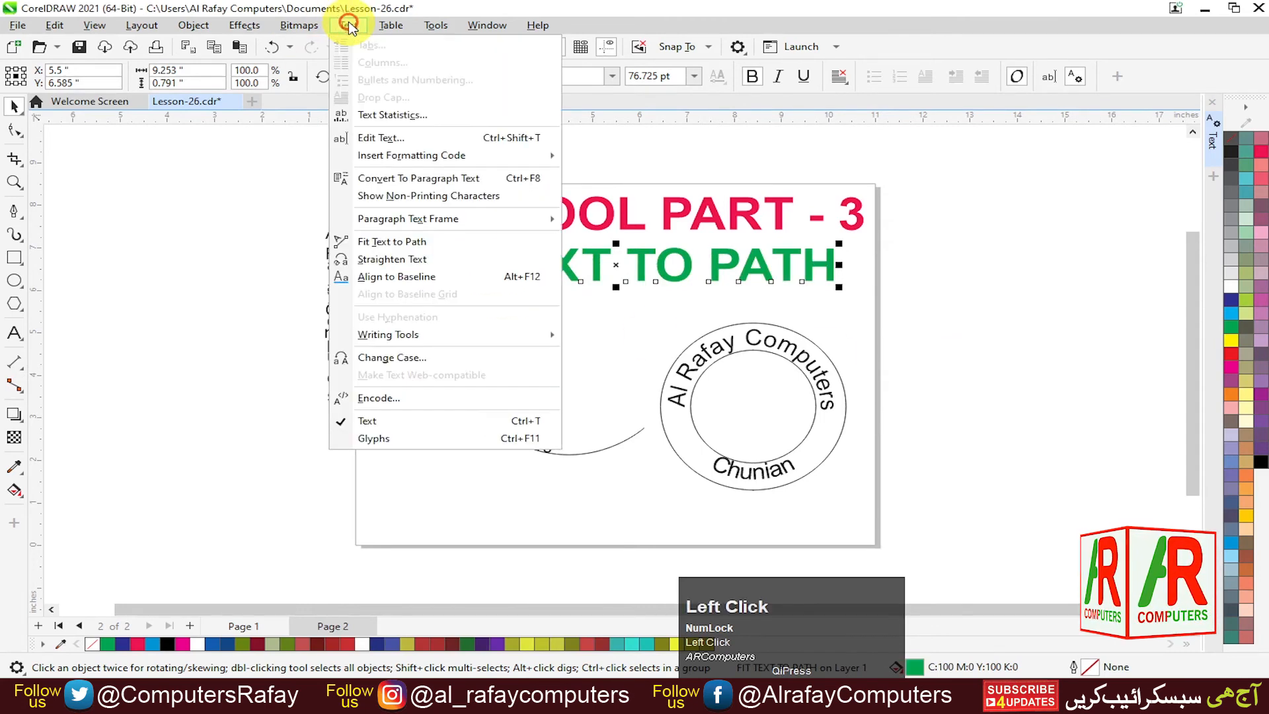
left_click(405, 357)
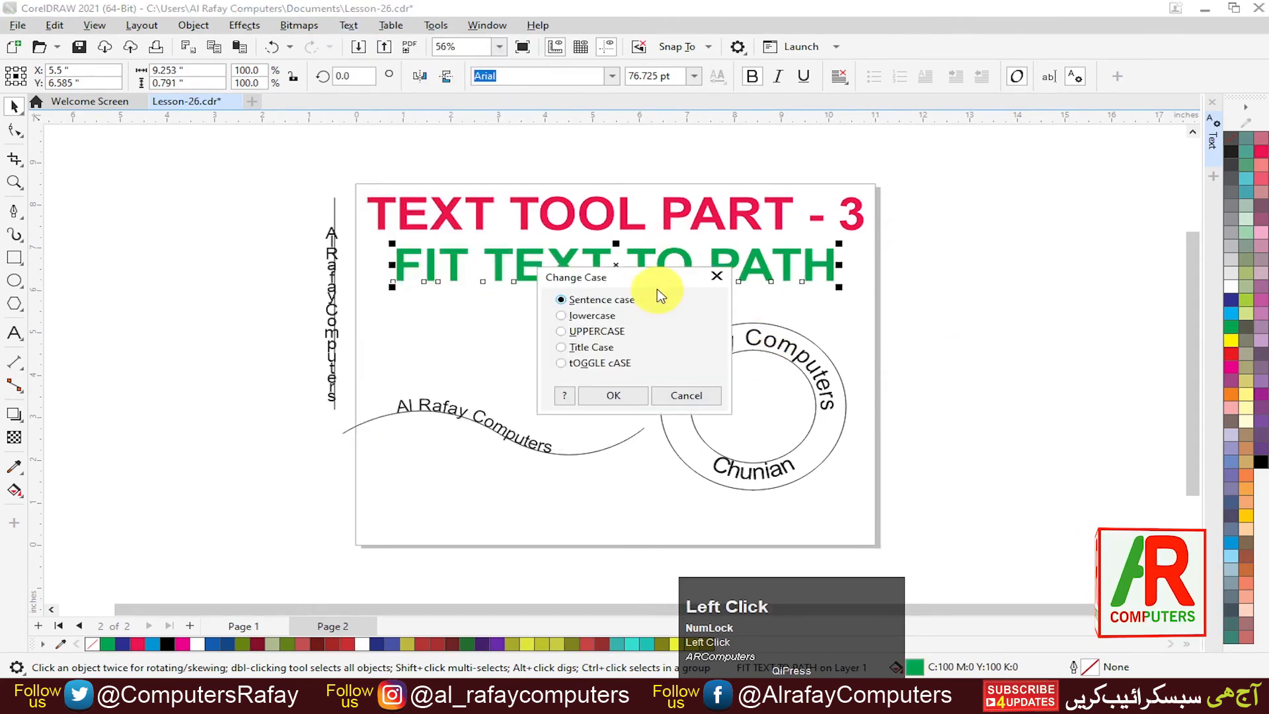
left_click_drag(655, 278, 1056, 301)
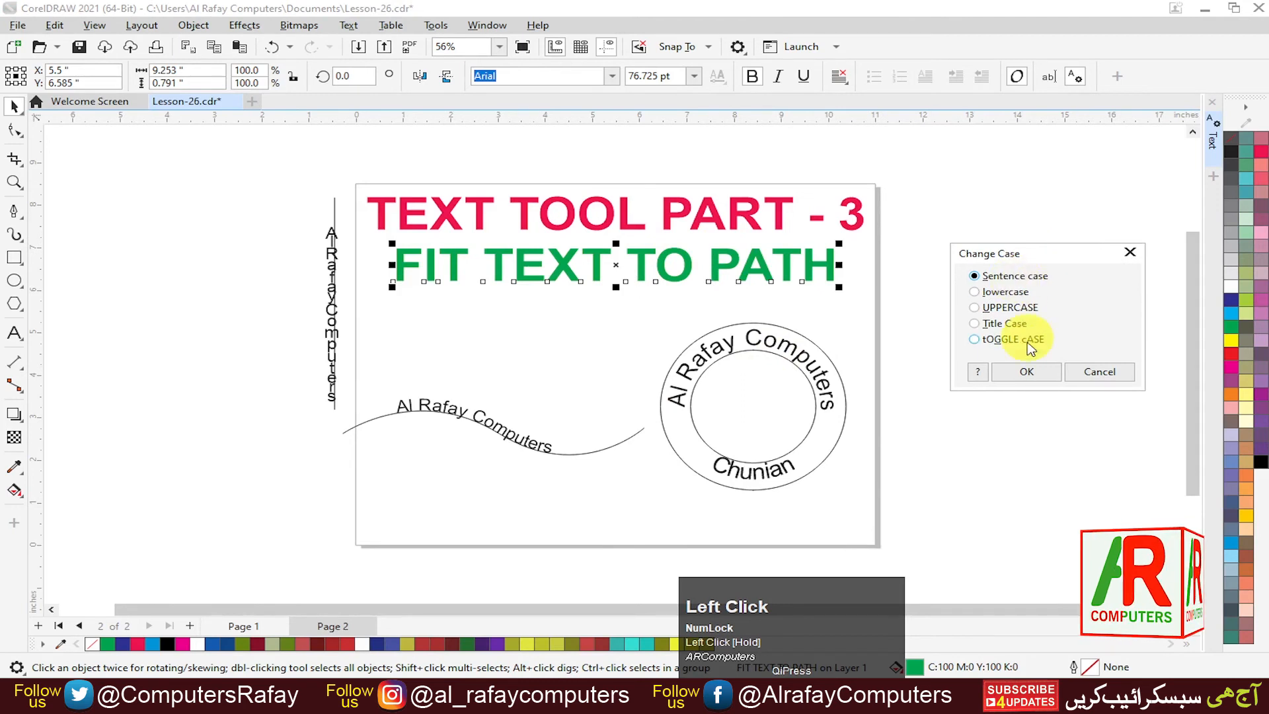
left_click(1026, 371)
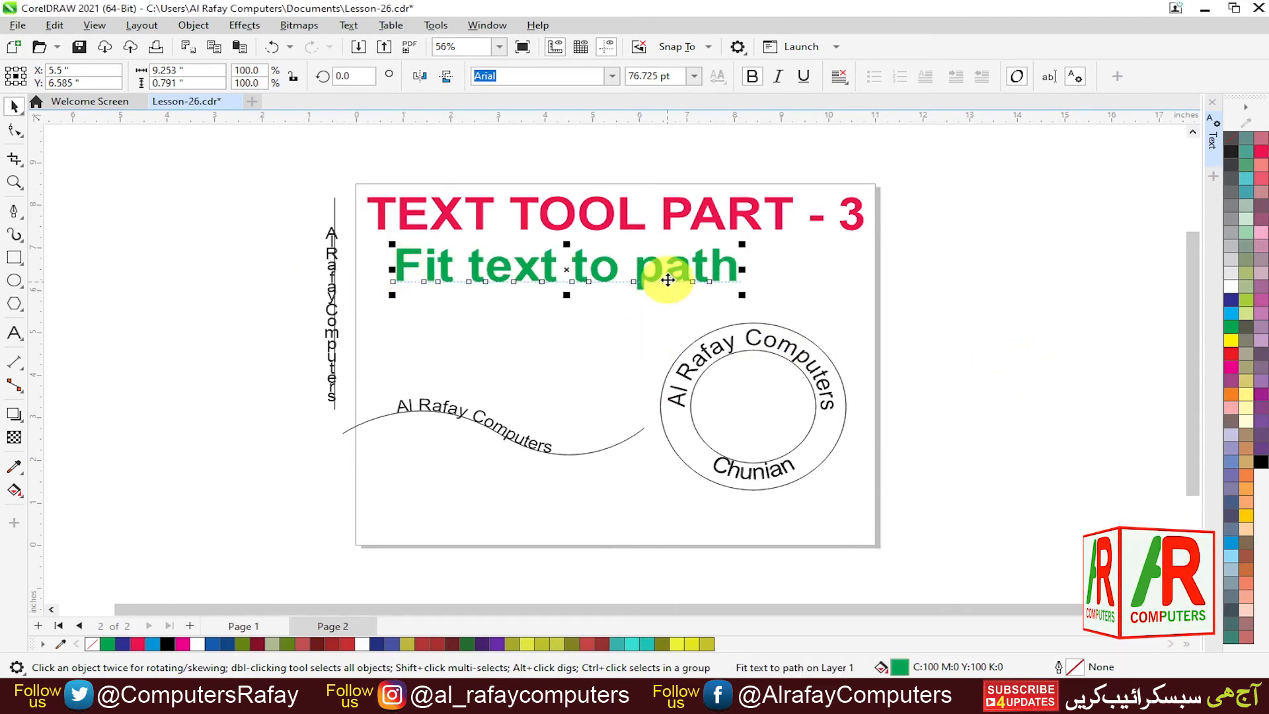
Review the Change Case options for the green heading and reapply Sentence case.
left_click(348, 25)
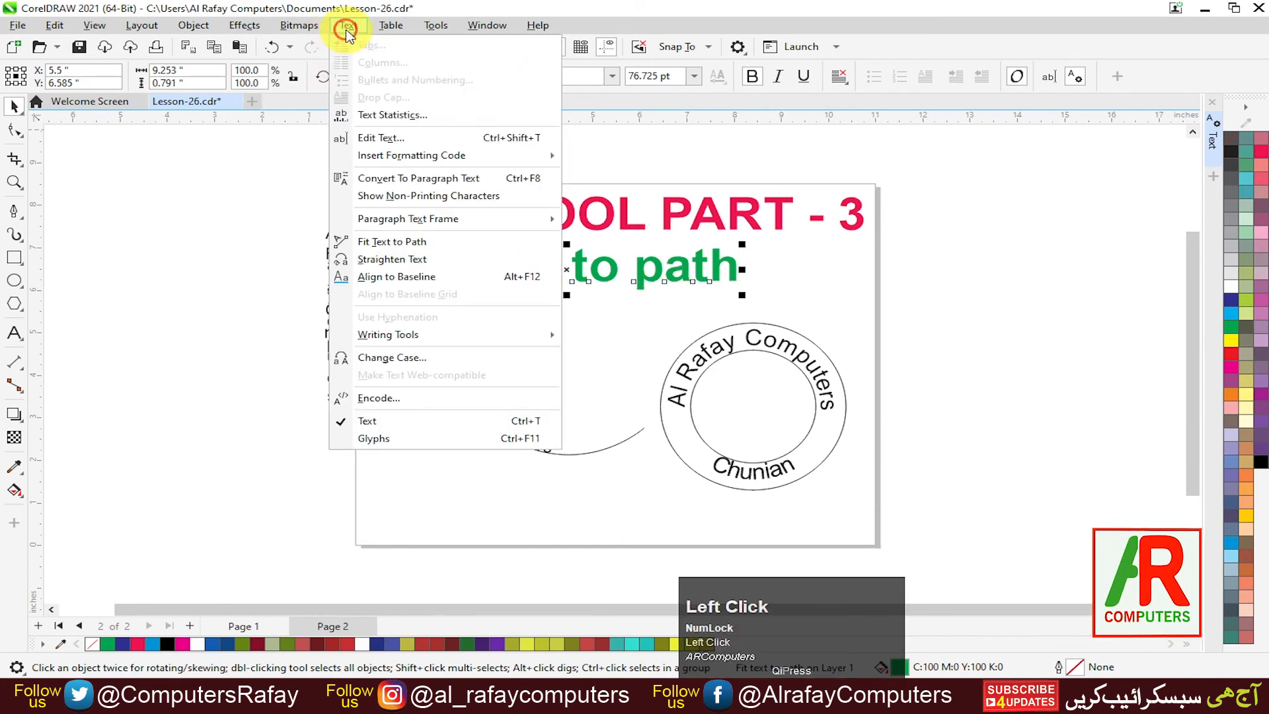
left_click(421, 357)
left_click_drag(633, 276, 962, 221)
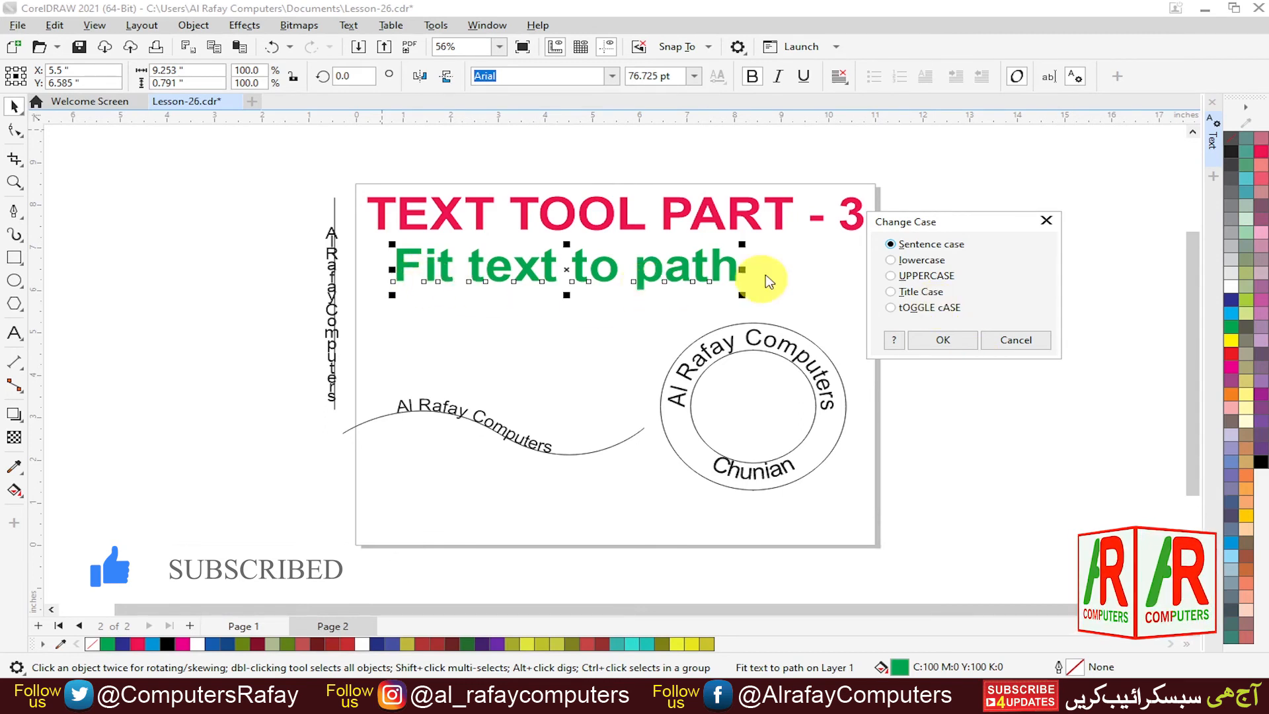
left_click(958, 343)
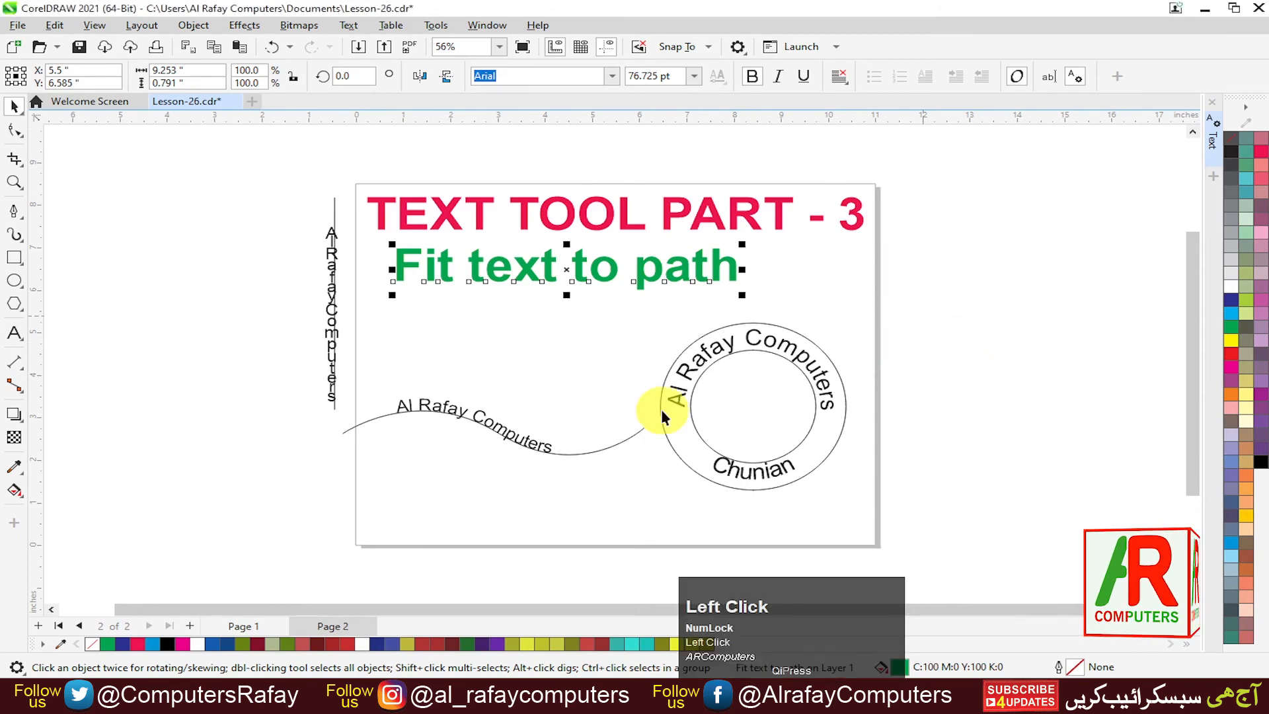